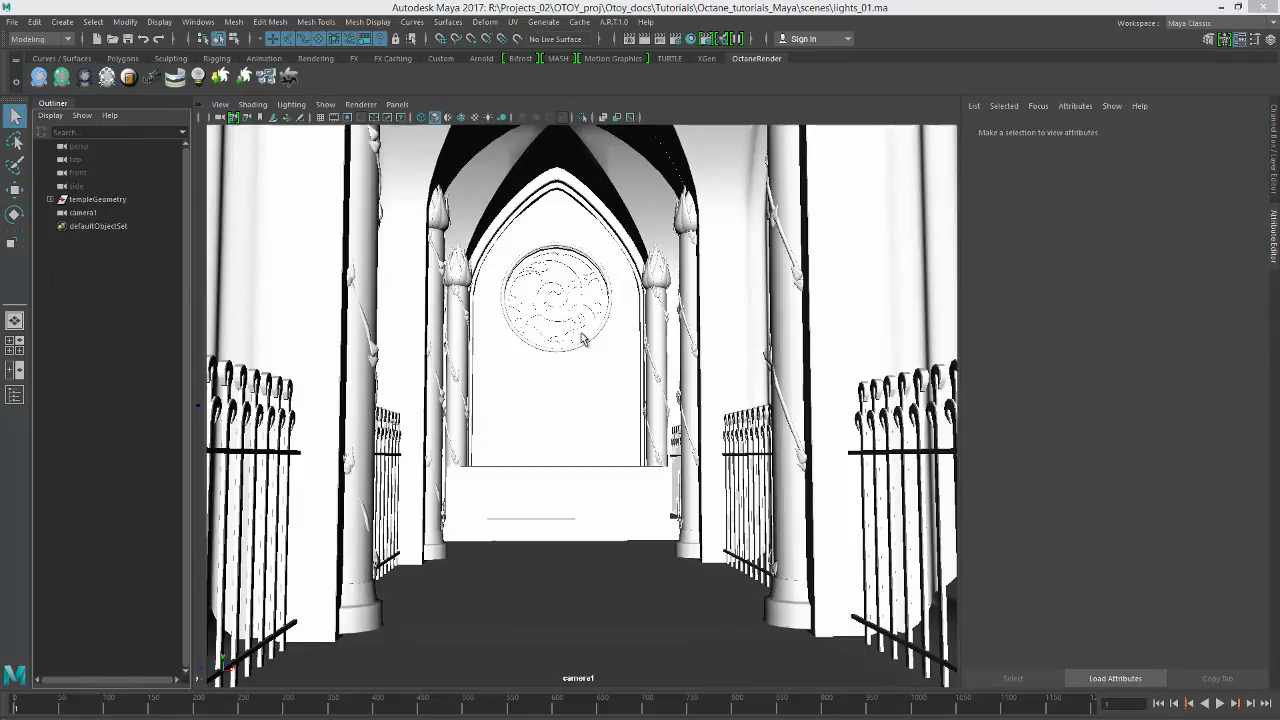
Frame camera1 down the temple aisle toward the rose window, then select the rose window mesh
{"action": "middle_click_drag", "start_coordinate": [583, 340], "coordinate": [569, 397], "text": "alt"}
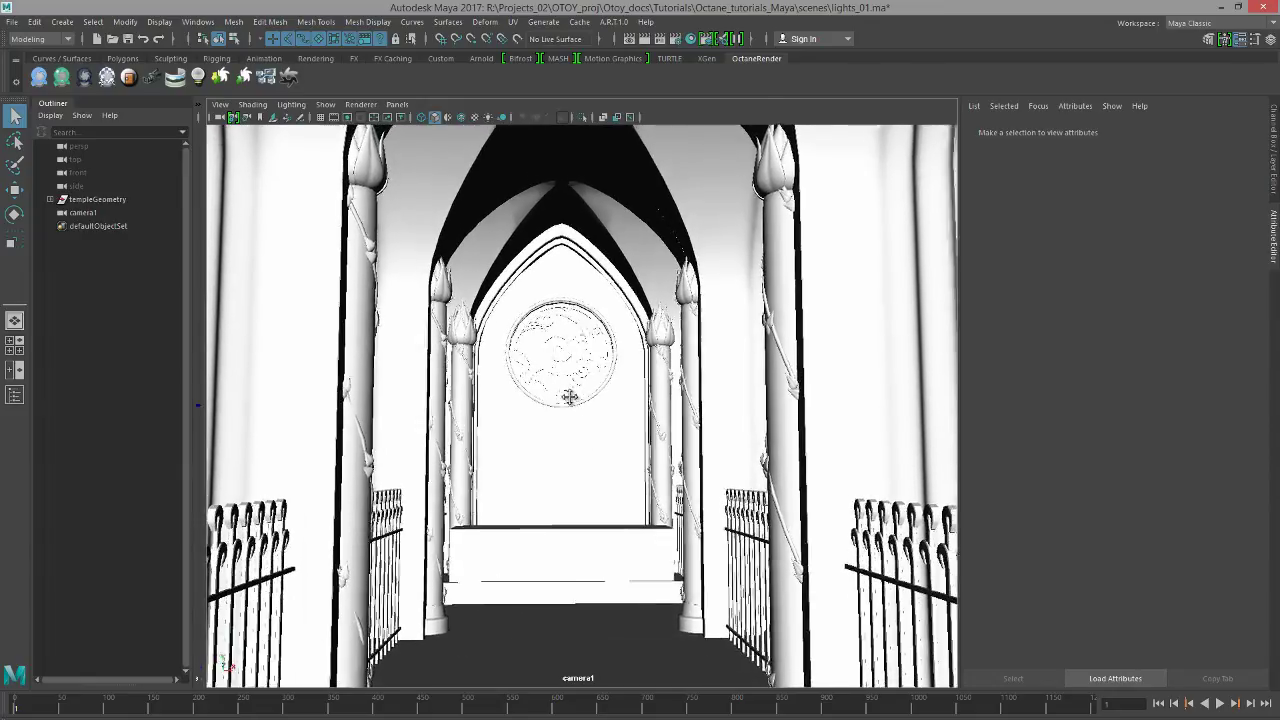
{"action": "mouse_move", "coordinate": [569, 397]}
{"action": "right_mouse_down", "text": "alt"}
{"action": "mouse_move", "coordinate": [586, 394]}
{"action": "mouse_move", "coordinate": [534, 400]}
{"action": "mouse_move", "coordinate": [549, 400]}
{"action": "right_mouse_up", "text": "alt"}
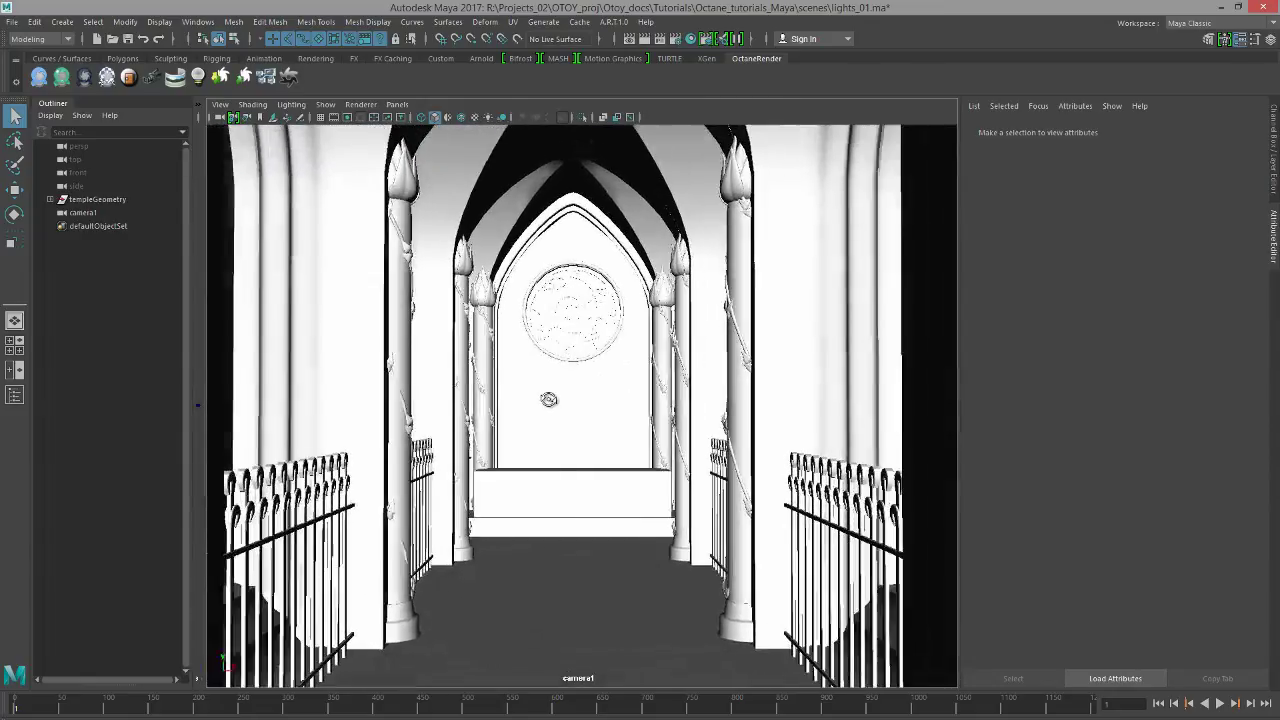
{"action": "mouse_move", "coordinate": [549, 400]}
{"action": "middle_mouse_down", "text": "alt"}
{"action": "mouse_move", "coordinate": [551, 509]}
{"action": "mouse_move", "coordinate": [543, 397]}
{"action": "middle_mouse_up", "text": "alt"}
{"action": "right_click_drag", "start_coordinate": [543, 397], "coordinate": [626, 445], "text": "alt"}
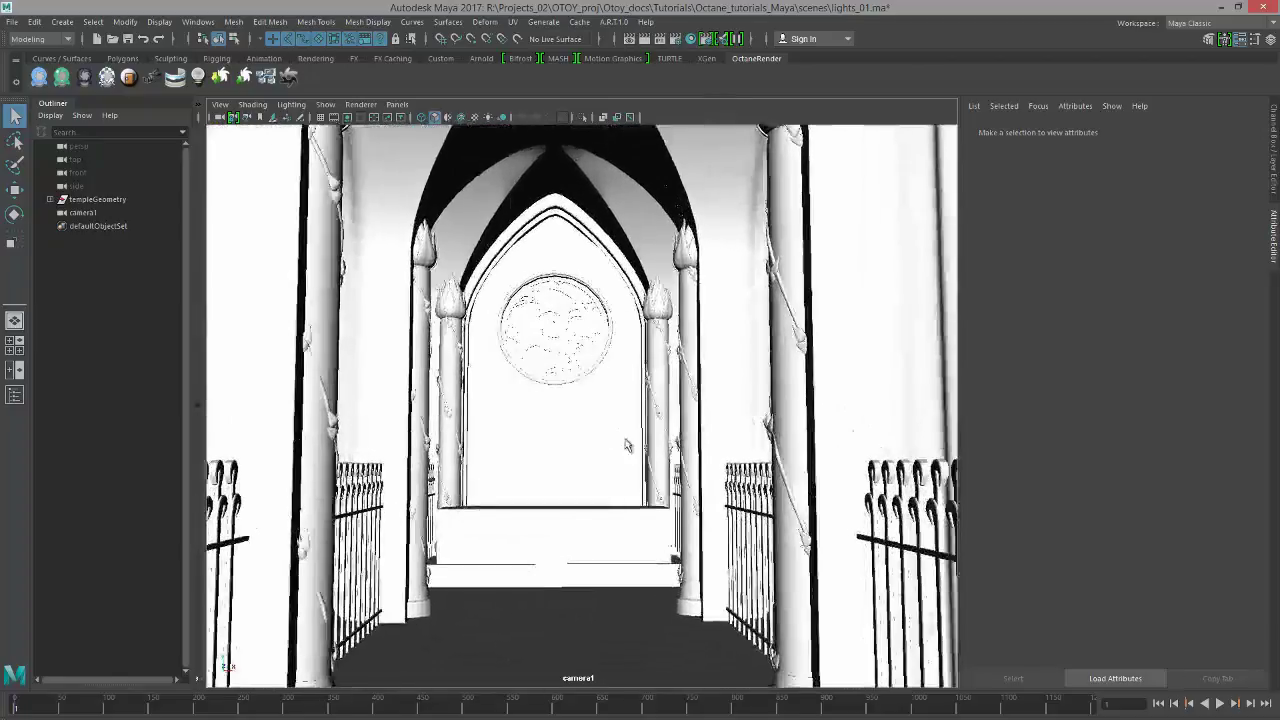
{"action": "left_click", "coordinate": [556, 350]}
In Octane Render Settings, change Max samples from 2400 to 1000 and close the window
{"action": "middle_click_drag", "start_coordinate": [560, 437], "coordinate": [557, 357], "text": "alt"}
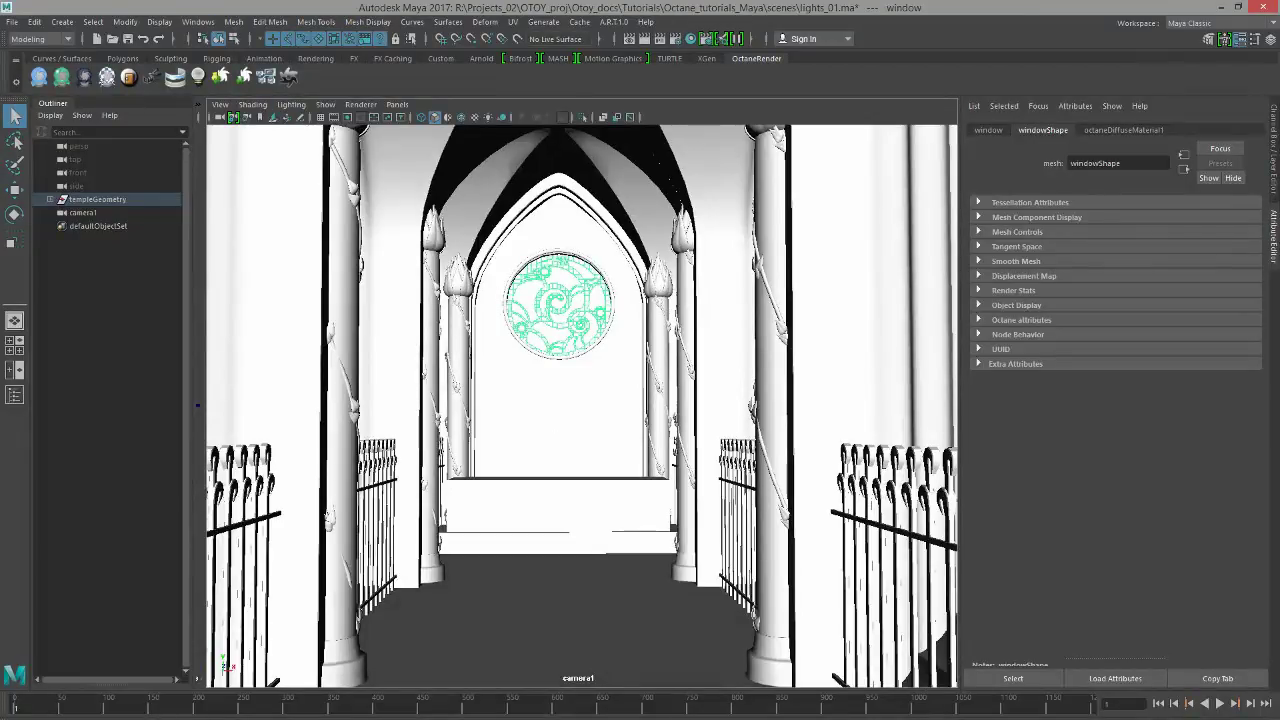
{"action": "left_click", "coordinate": [722, 38]}
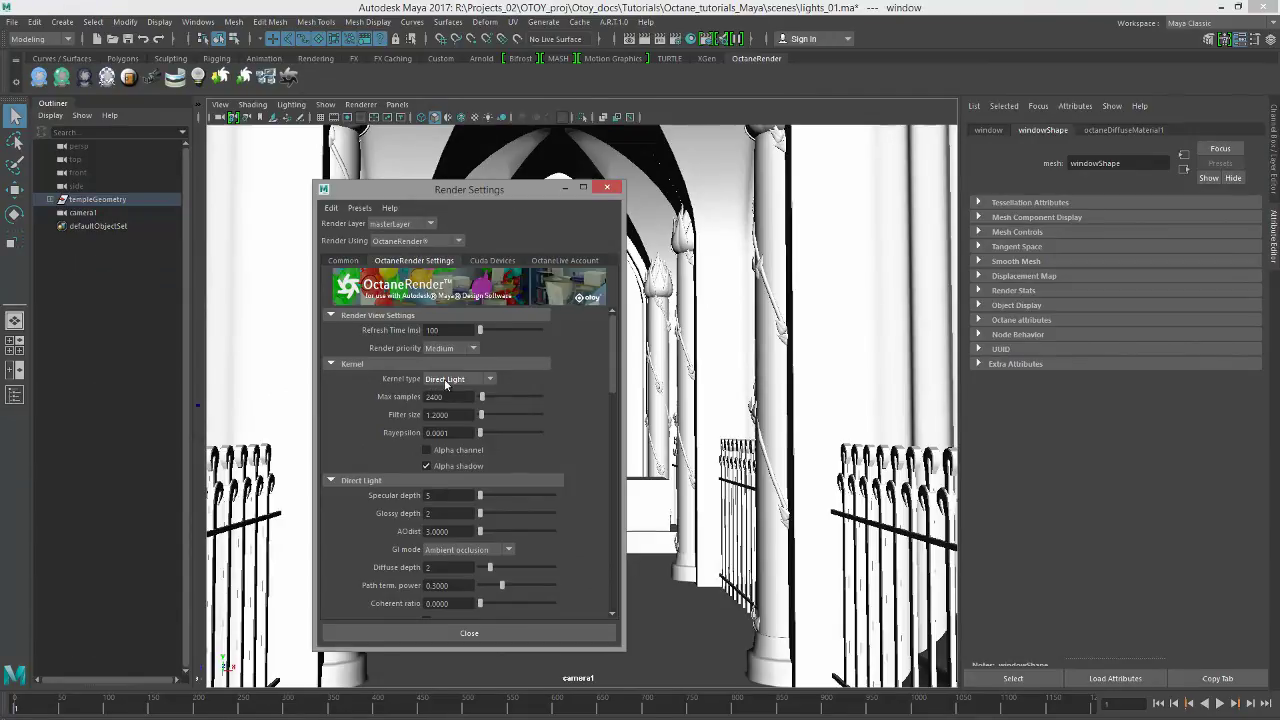
{"action": "left_click", "coordinate": [486, 261]}
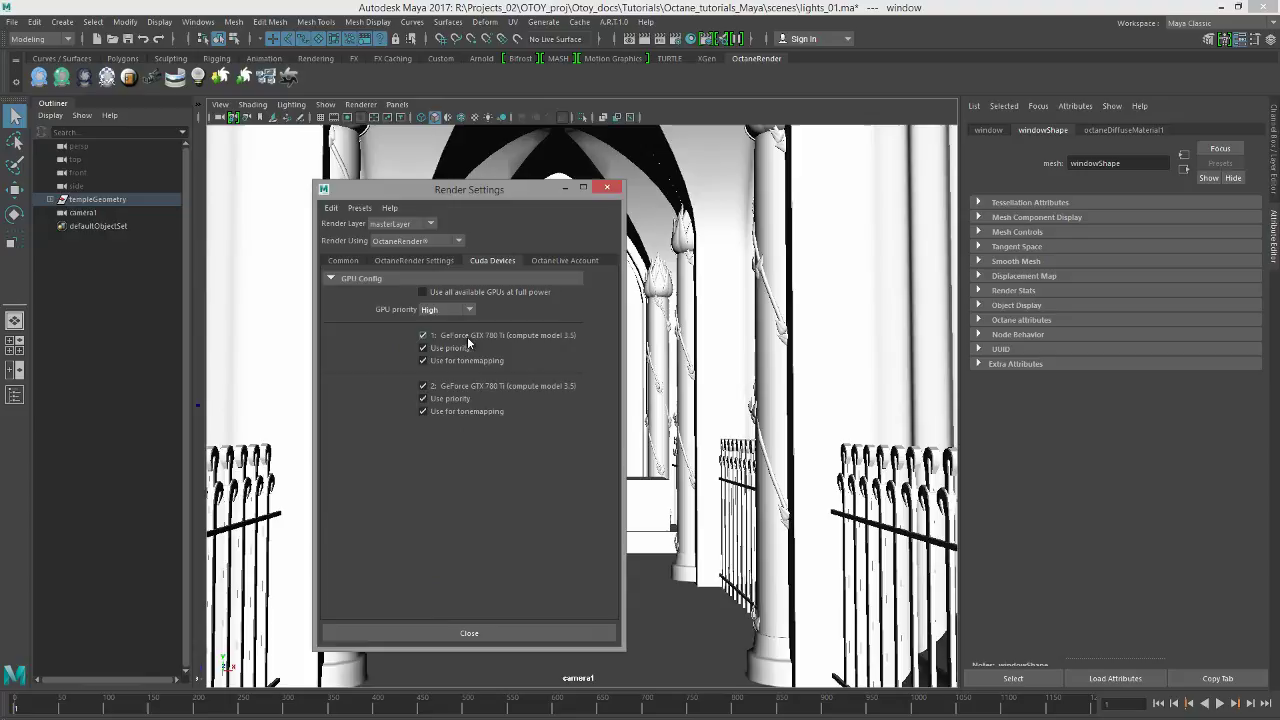
{"action": "left_click", "coordinate": [418, 260]}
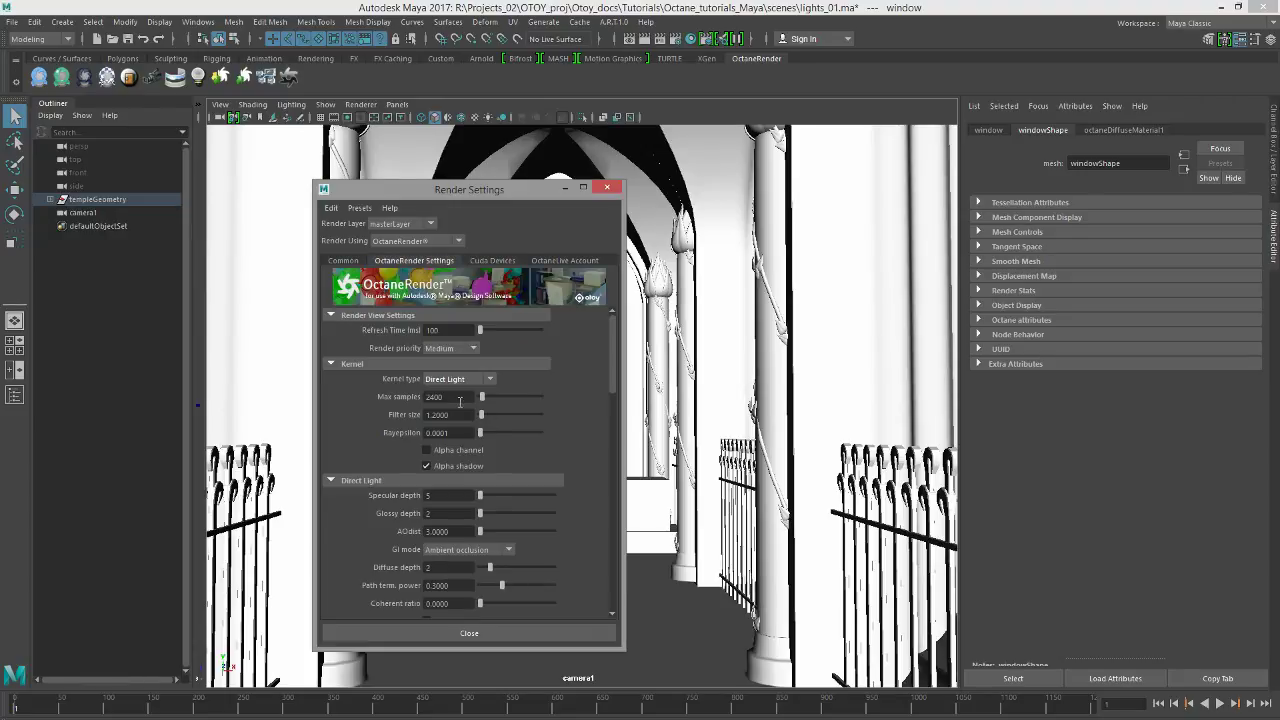
{"action": "double_click", "coordinate": [460, 397]}
{"action": "type", "text": "1000"}
{"action": "key", "text": "Return"}
{"action": "left_click", "coordinate": [606, 187]}
Open the Render View window from Rendering Editors
{"action": "left_click", "coordinate": [198, 22]}
{"action": "mouse_move", "coordinate": [236, 112]}
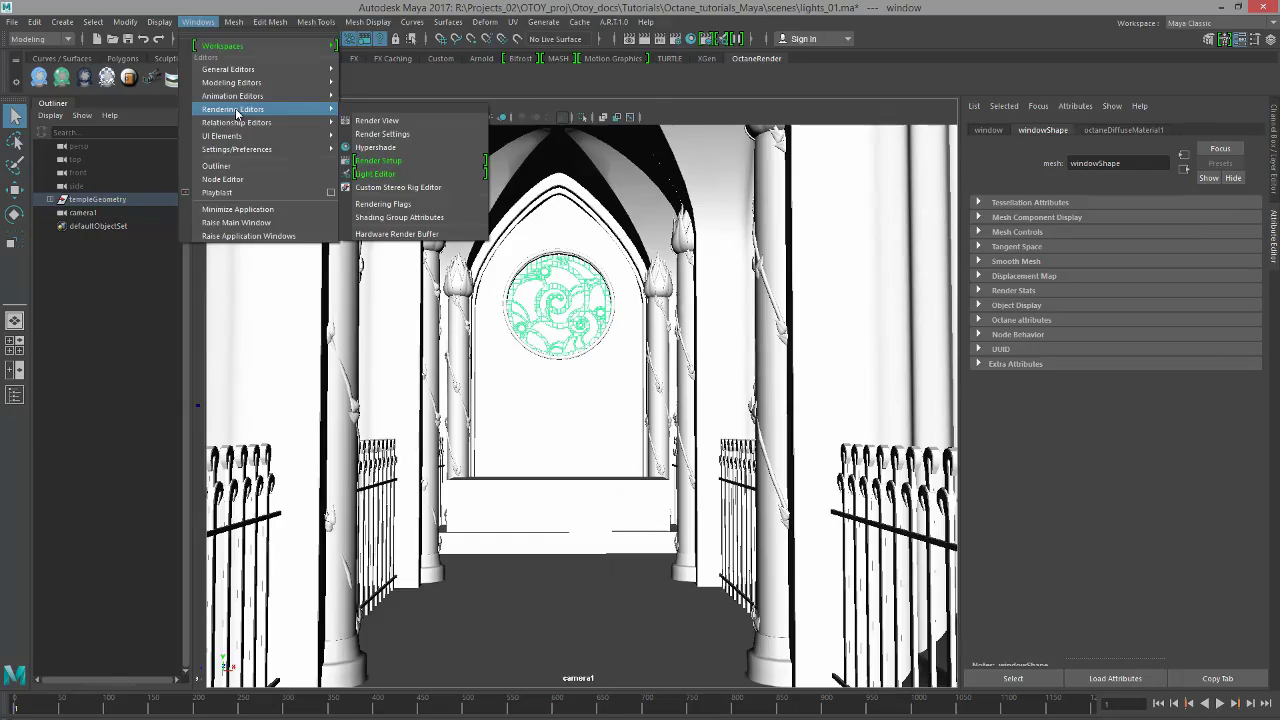
{"action": "left_click", "coordinate": [376, 120]}
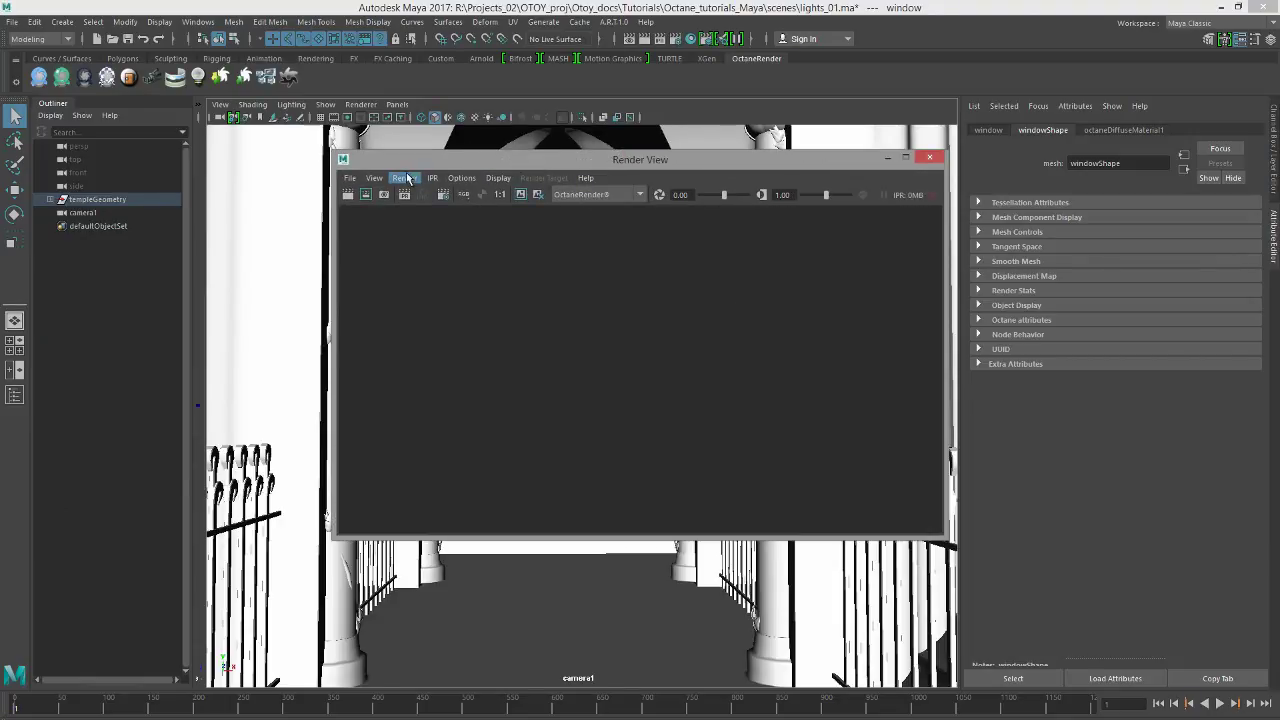
Snapshot camera1, start the live Octane IPR render, then move and enlarge the Render View
{"action": "left_click", "coordinate": [404, 178]}
{"action": "mouse_move", "coordinate": [443, 264]}
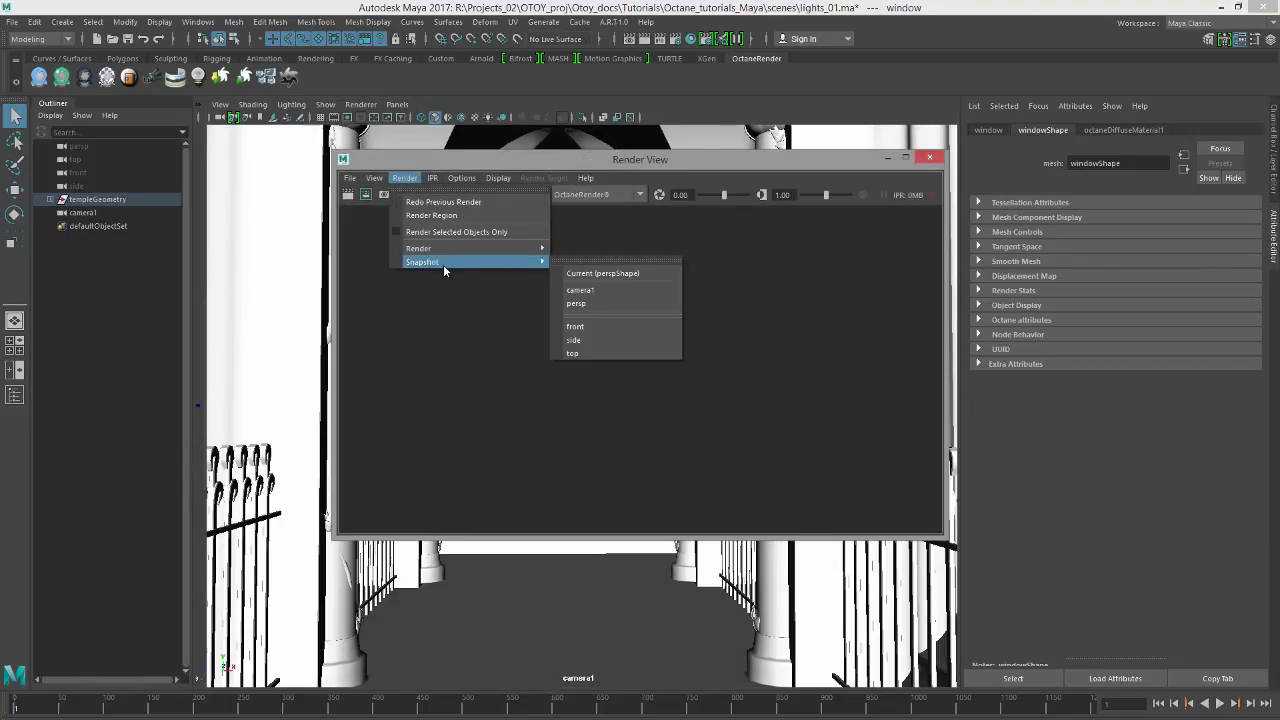
{"action": "left_click", "coordinate": [597, 288]}
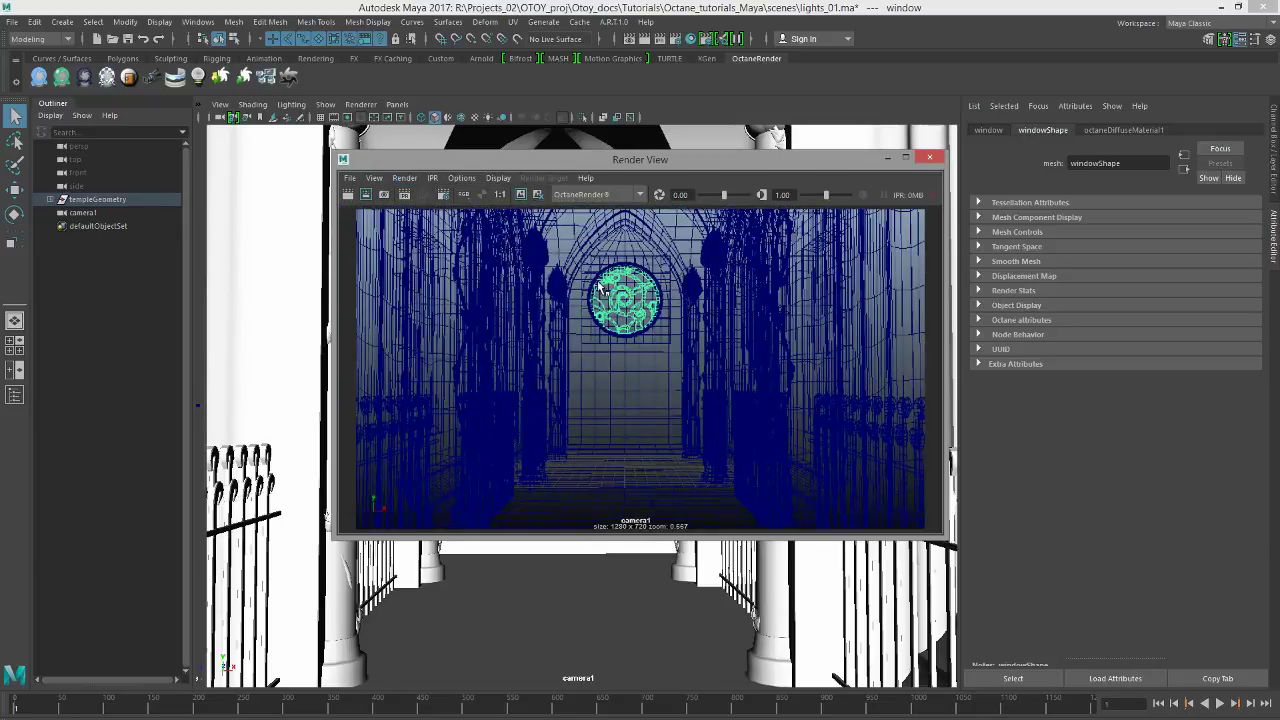
{"action": "left_click", "coordinate": [404, 196]}
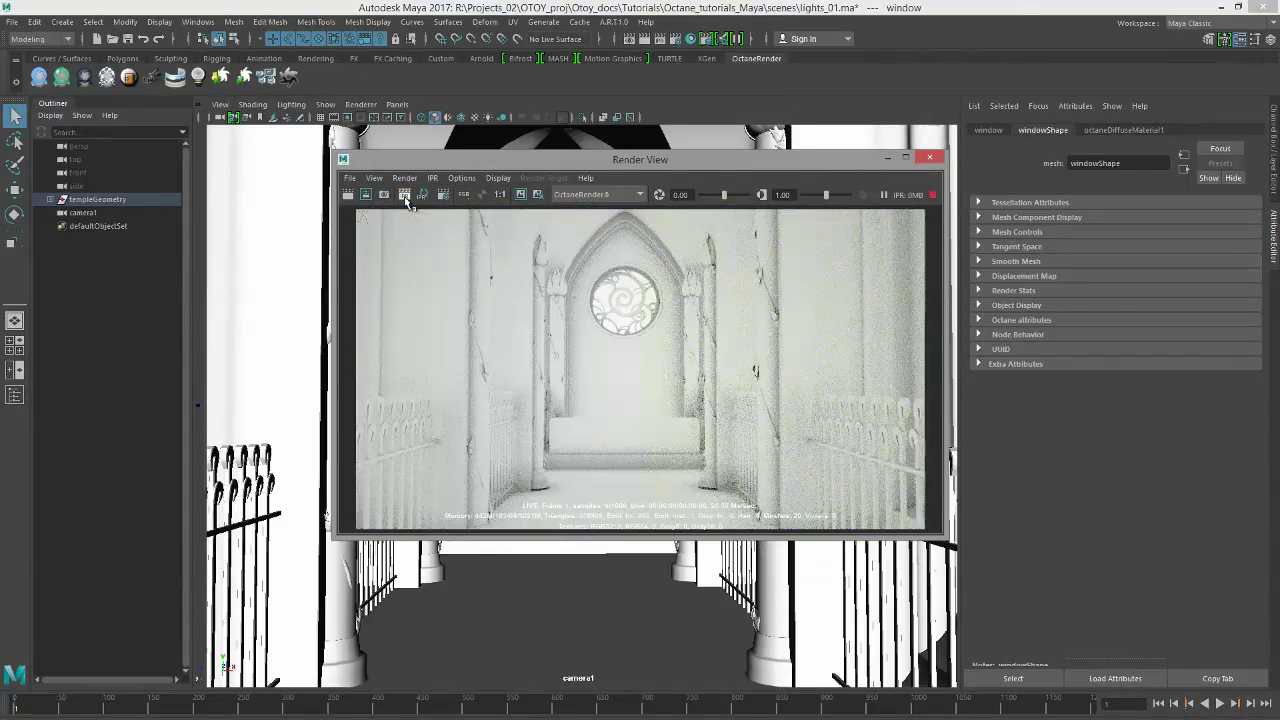
{"action": "left_click_drag", "start_coordinate": [622, 159], "coordinate": [452, 139]}
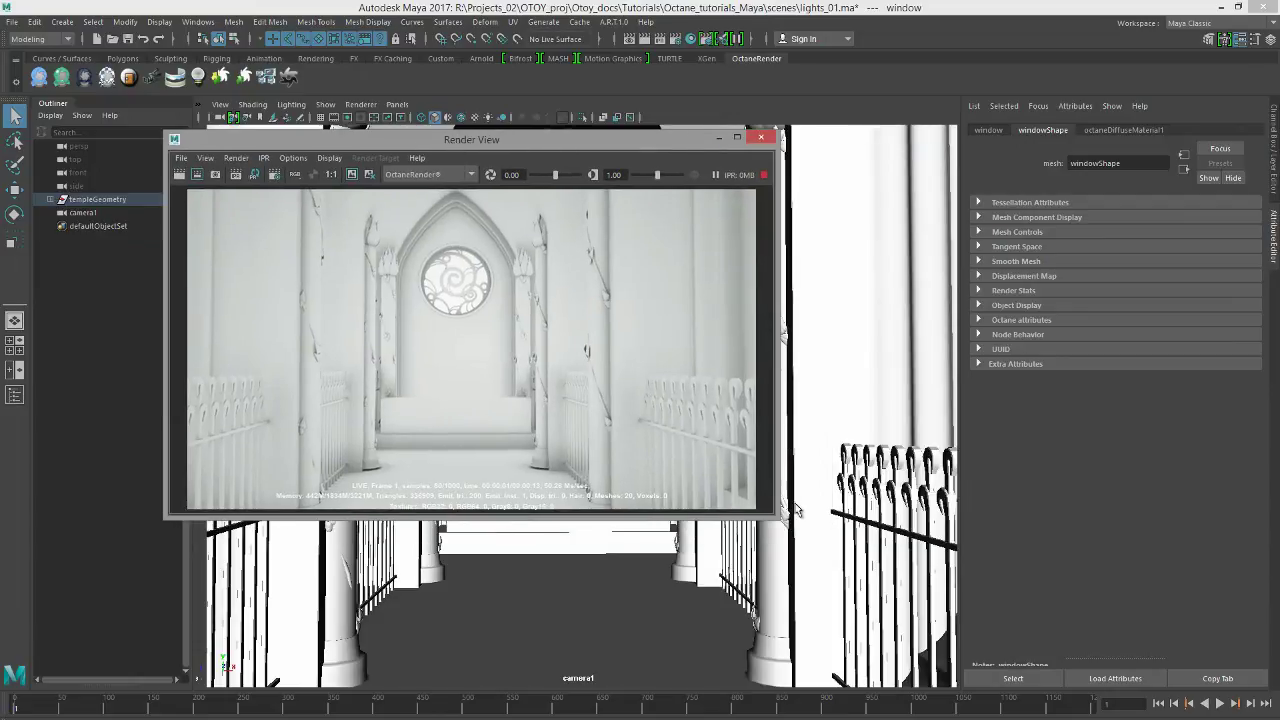
{"action": "left_click_drag", "start_coordinate": [781, 515], "coordinate": [920, 607]}
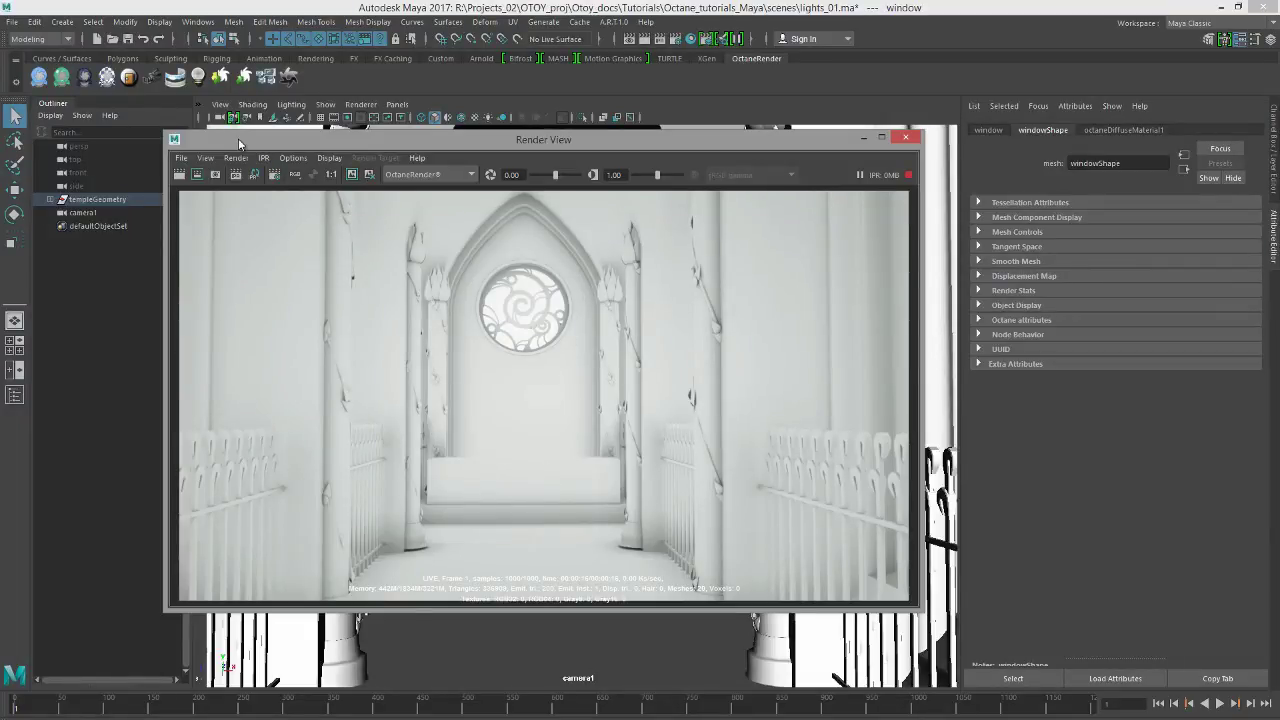
Close Render View, add an Octane SunSky environment, and drag its Texture strength to 0
{"action": "left_click", "coordinate": [905, 136]}
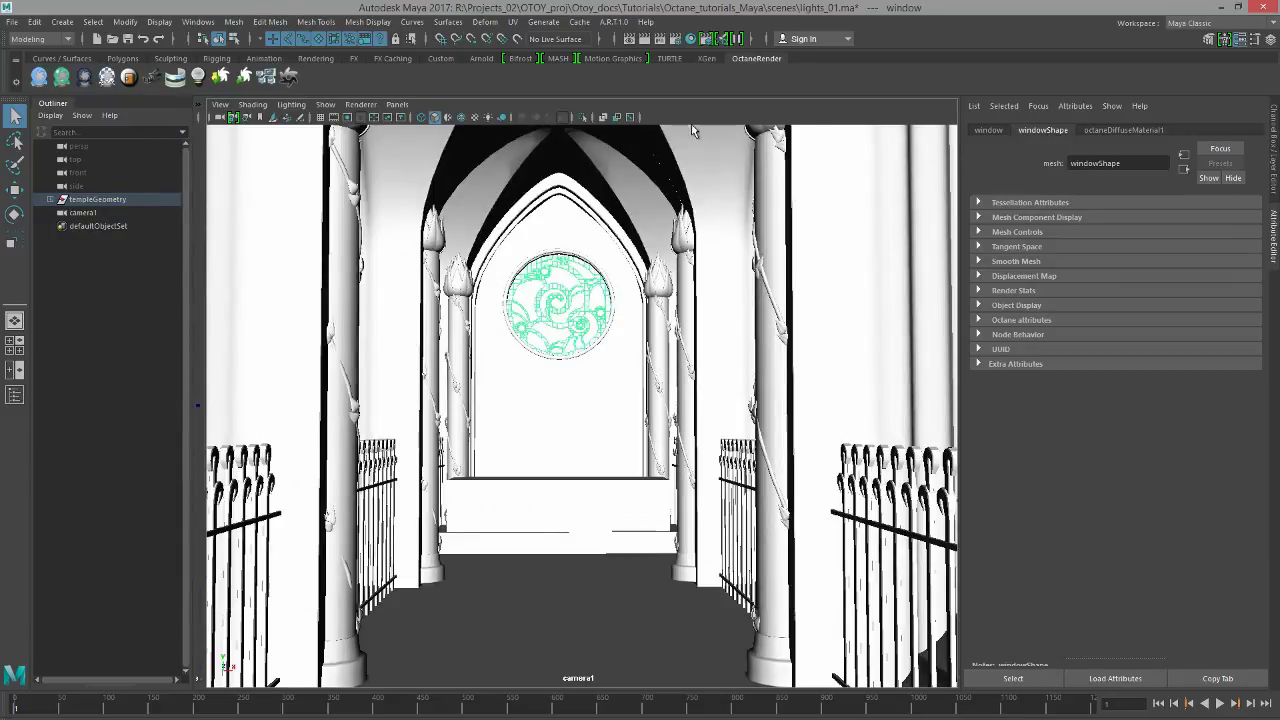
{"action": "left_click", "coordinate": [175, 82]}
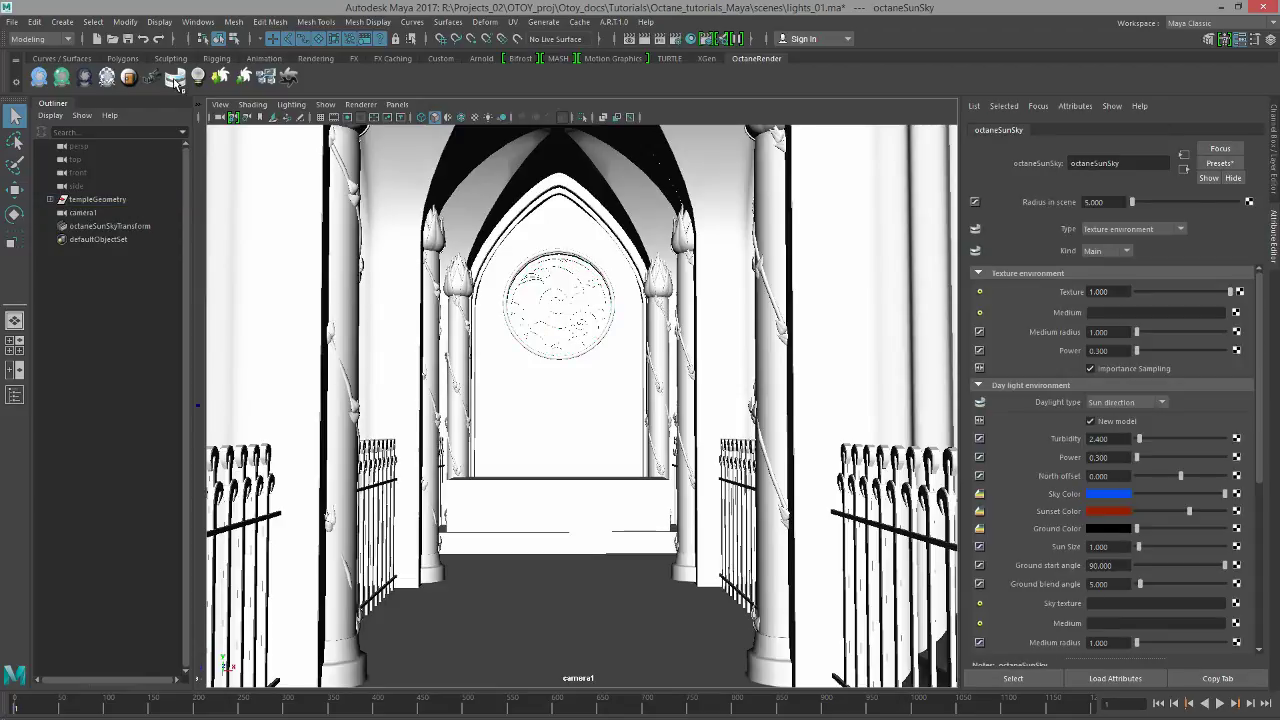
{"action": "left_click", "coordinate": [122, 227]}
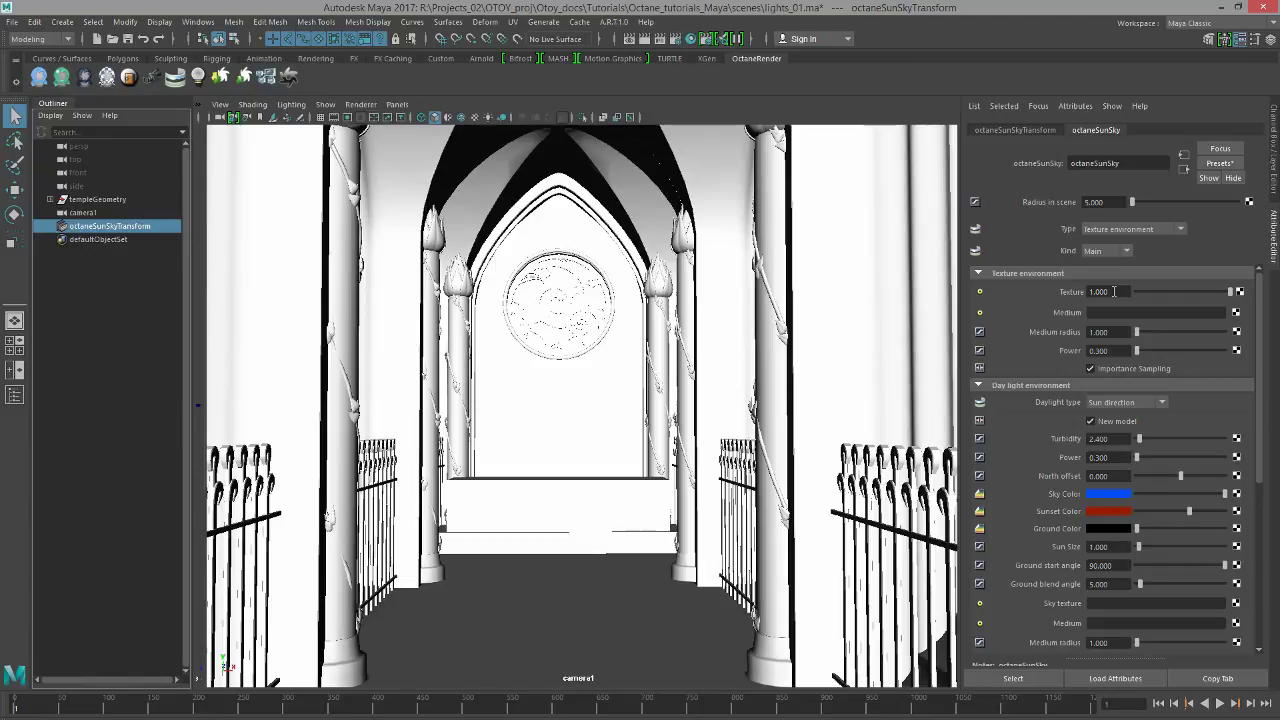
{"action": "left_click_drag", "start_coordinate": [1180, 289], "coordinate": [1122, 292]}
{"action": "left_click", "coordinate": [198, 22]}
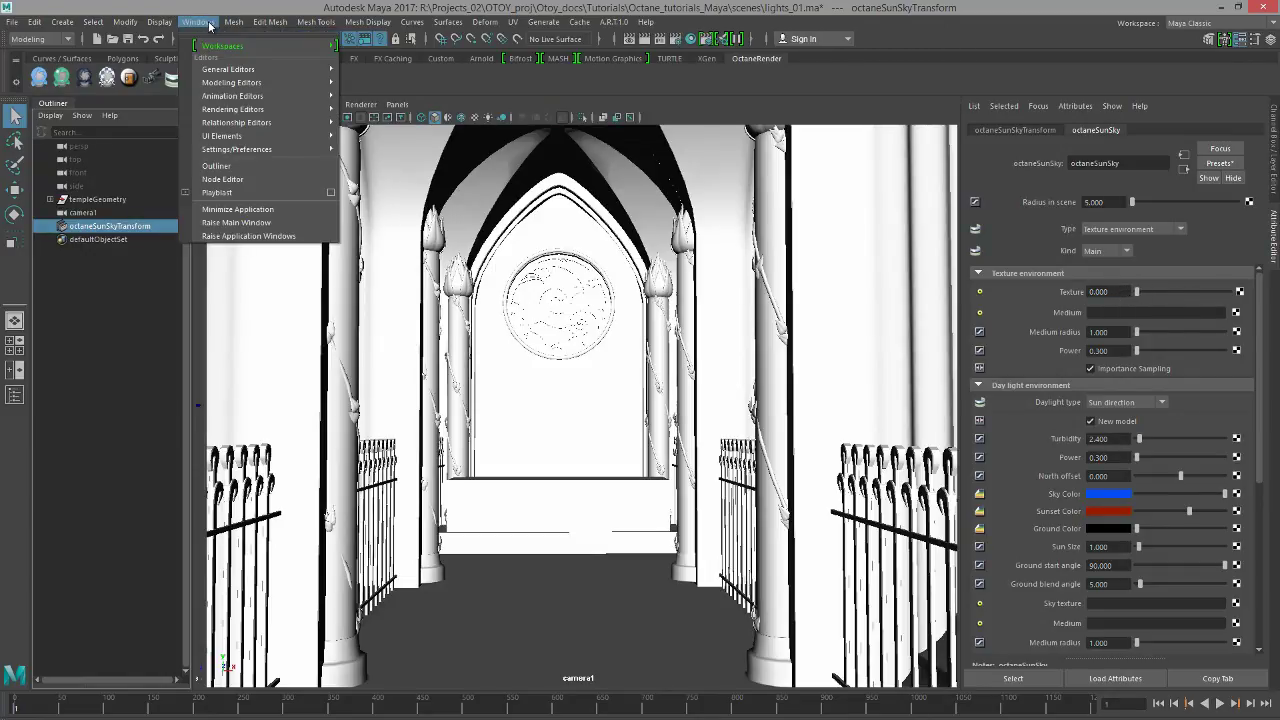
{"action": "mouse_move", "coordinate": [275, 109]}
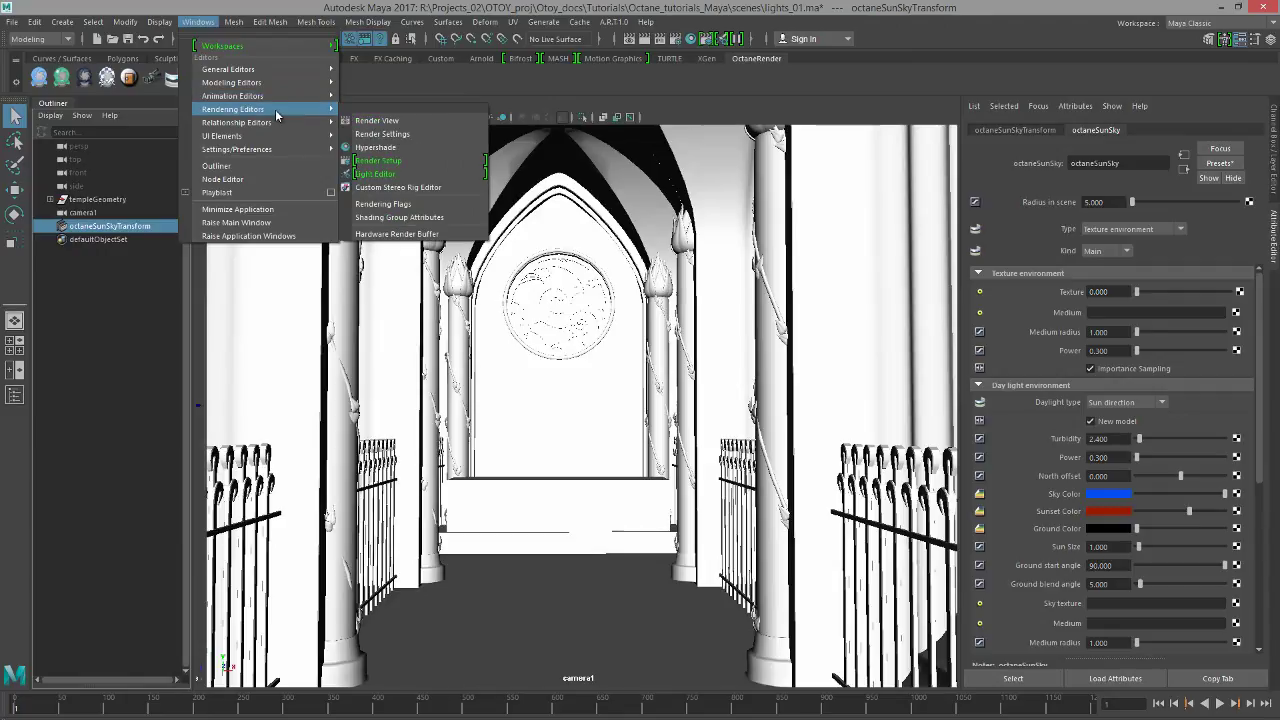
{"action": "left_click", "coordinate": [430, 120]}
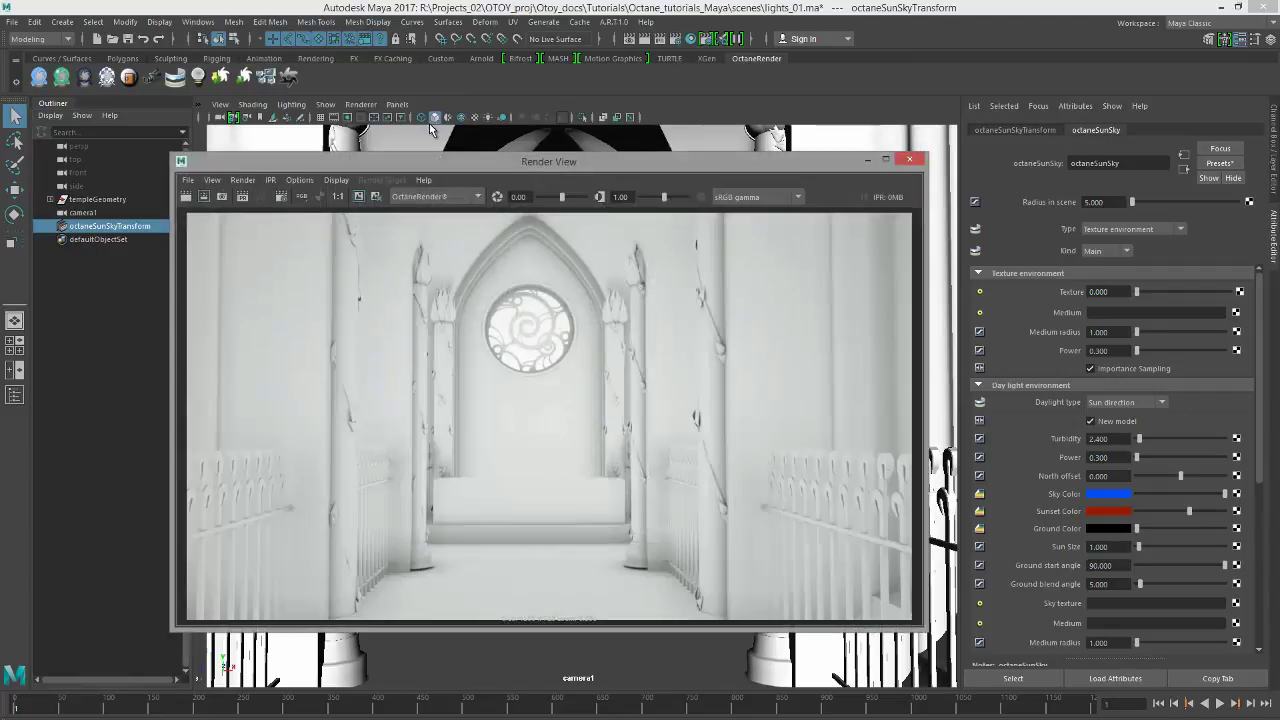
{"action": "left_click", "coordinate": [242, 197]}
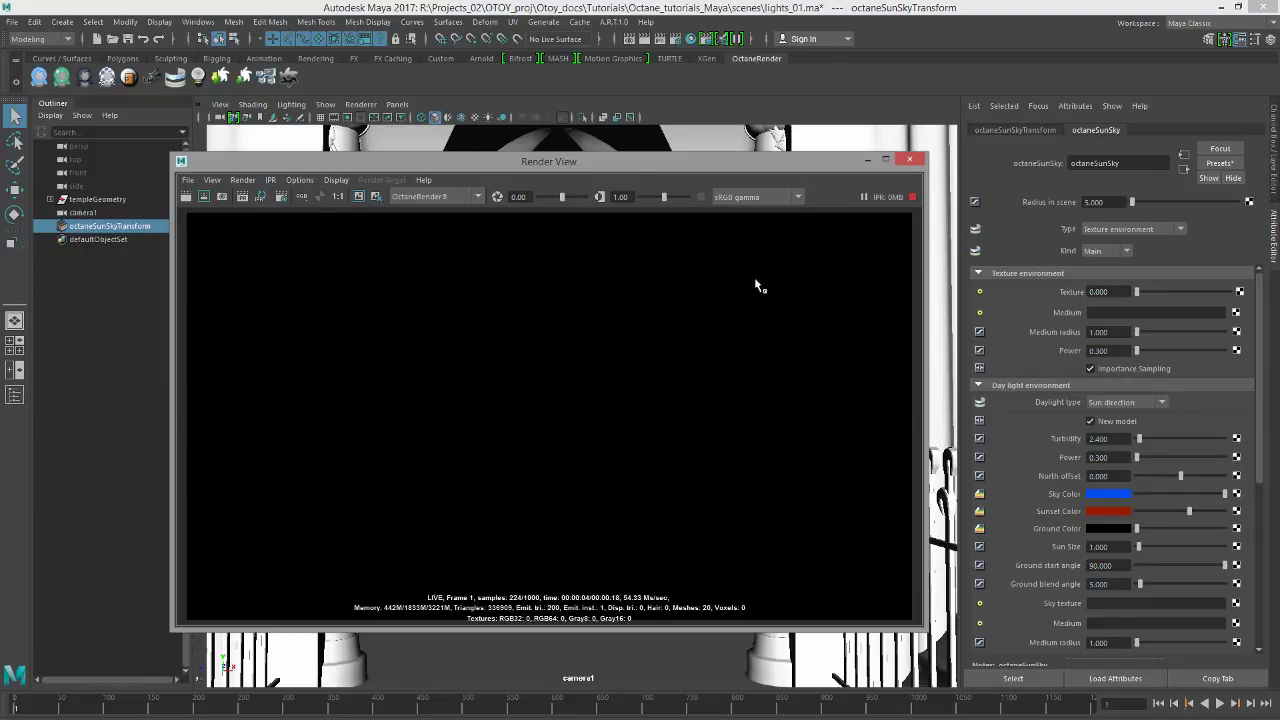
{"action": "left_click", "coordinate": [916, 163]}
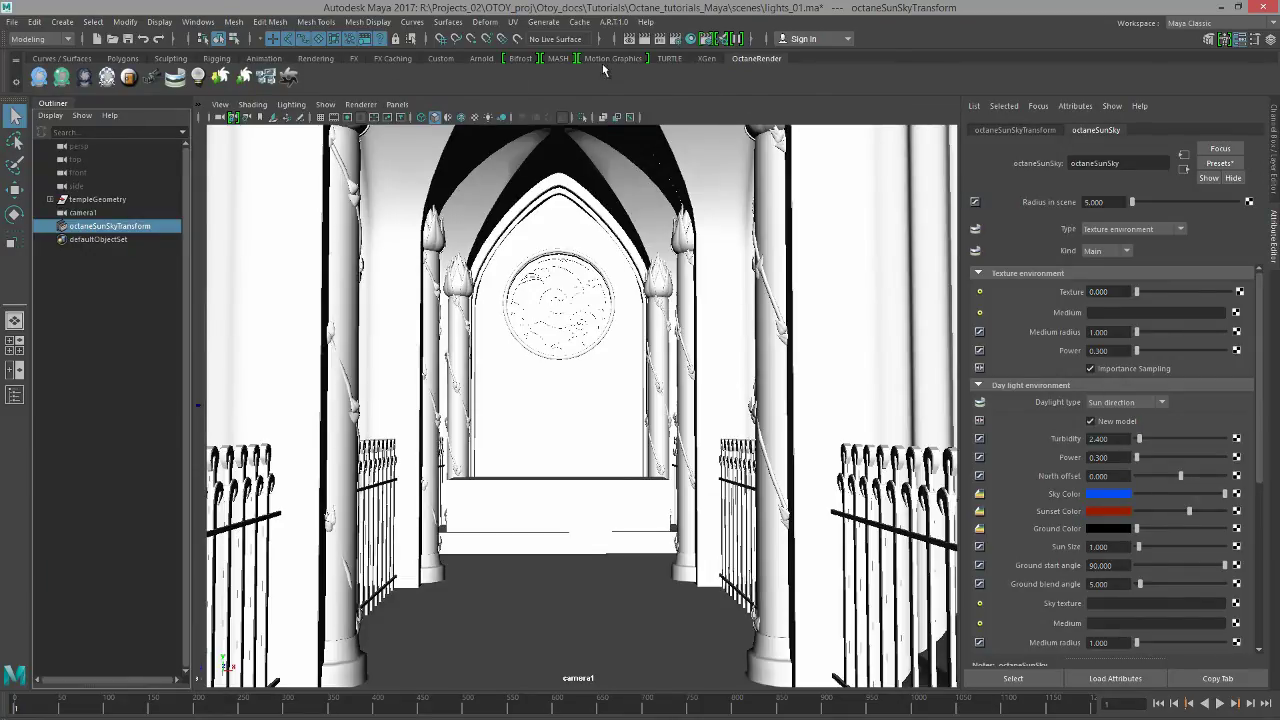
Add an Octane light and show locators so its sphere is visible in the viewport
{"action": "left_click", "coordinate": [200, 79]}
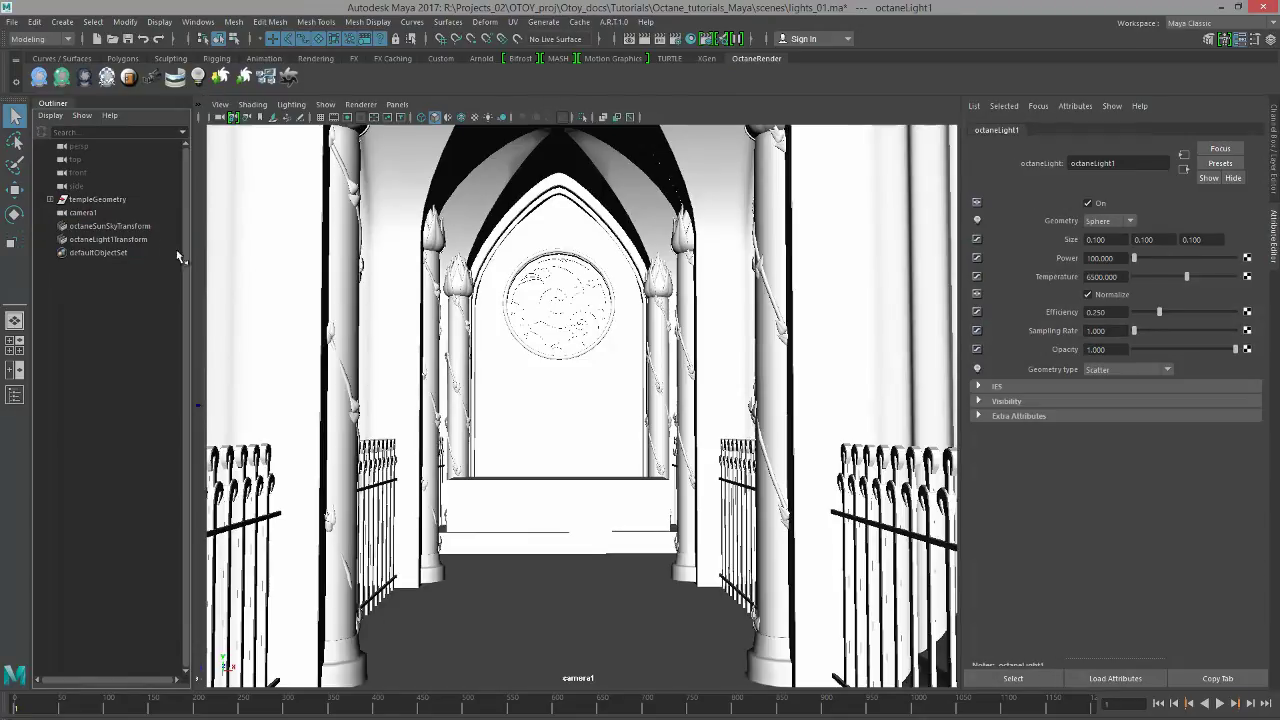
{"action": "left_click", "coordinate": [322, 107]}
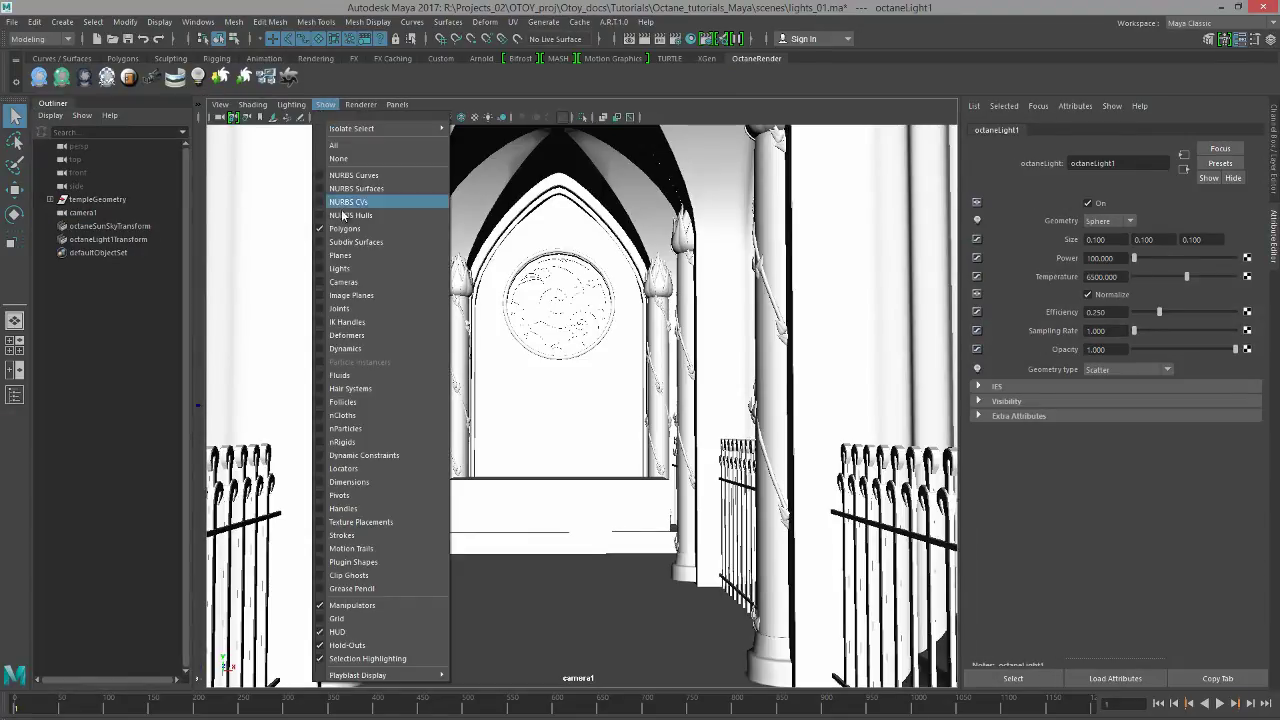
{"action": "left_click", "coordinate": [365, 469]}
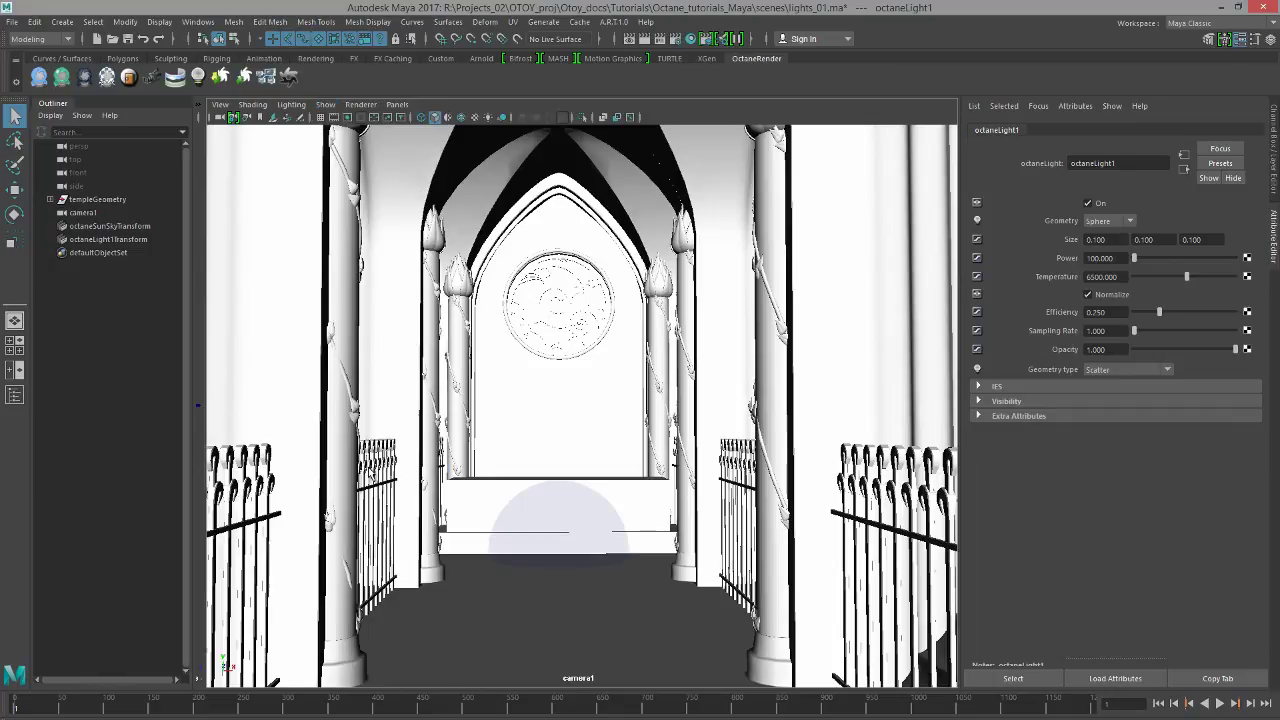
{"action": "left_click", "coordinate": [115, 242]}
Set the octaneSunSky Radius in scene to 200
{"action": "left_click", "coordinate": [140, 226]}
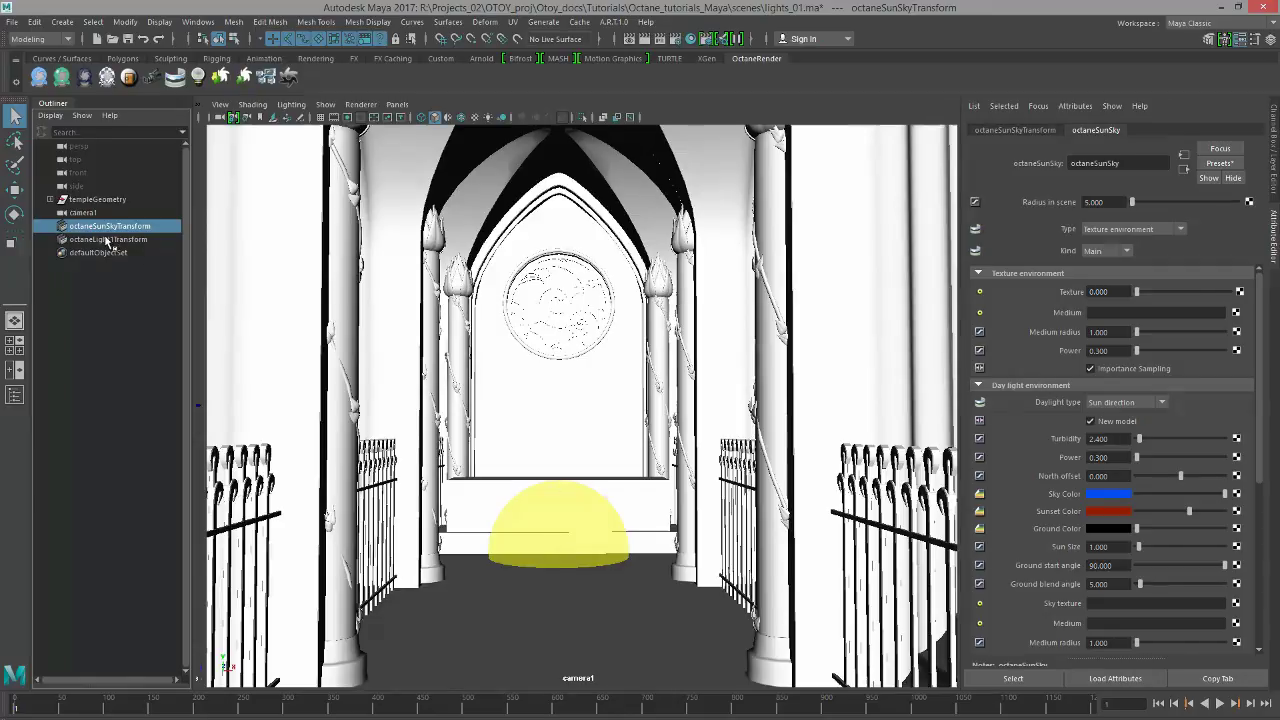
{"action": "double_click", "coordinate": [1094, 202]}
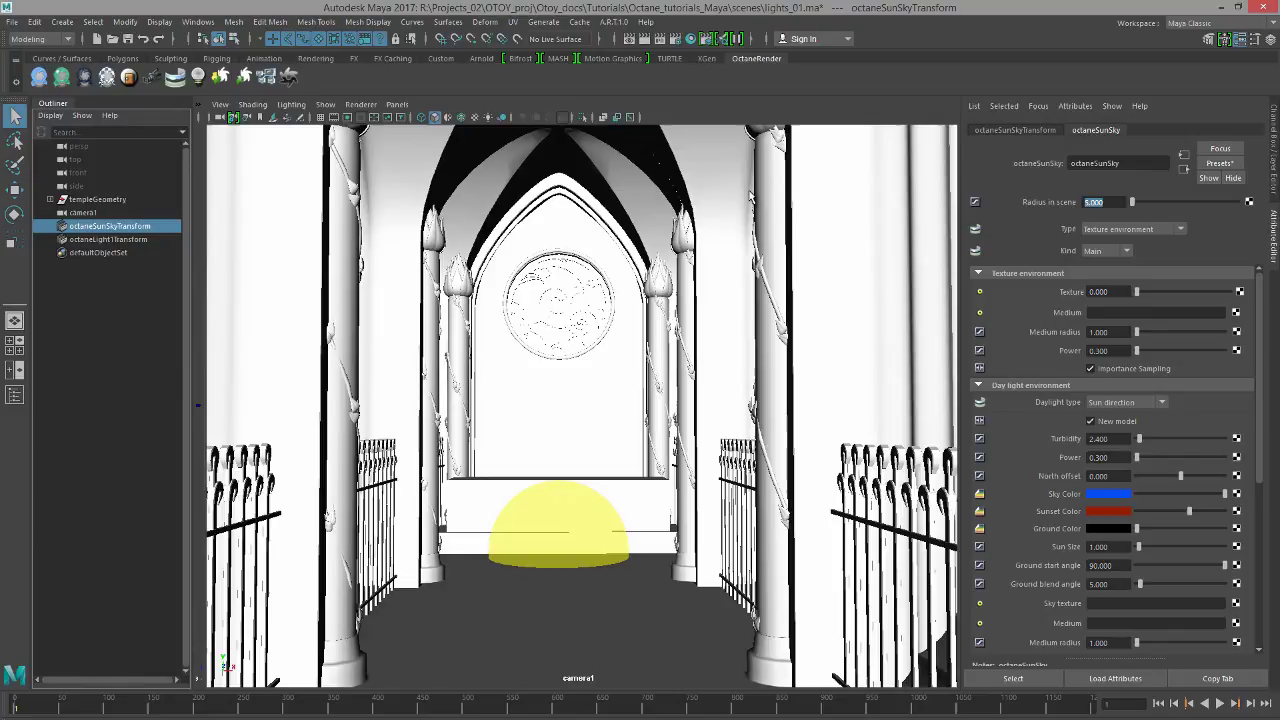
{"action": "type", "text": "200"}
{"action": "key", "text": "Return"}
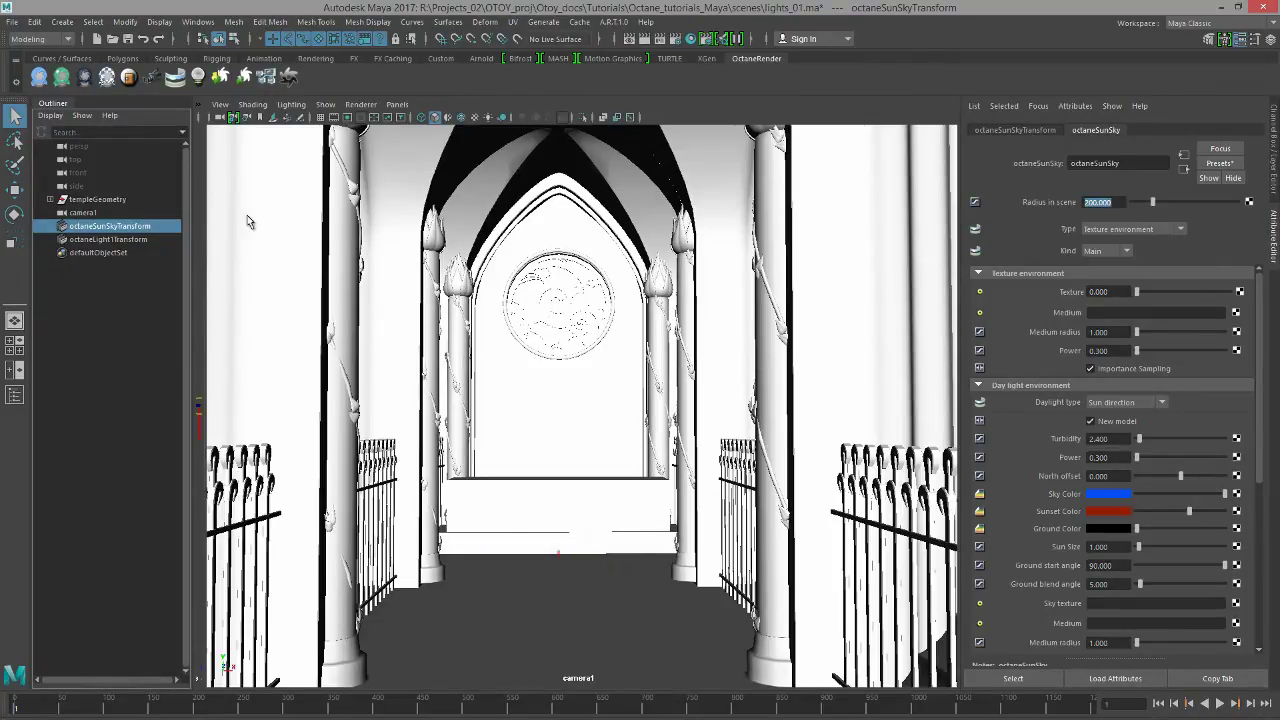
Move octaneLight1 up the nave and check its position in the persp view
{"action": "left_click", "coordinate": [132, 240]}
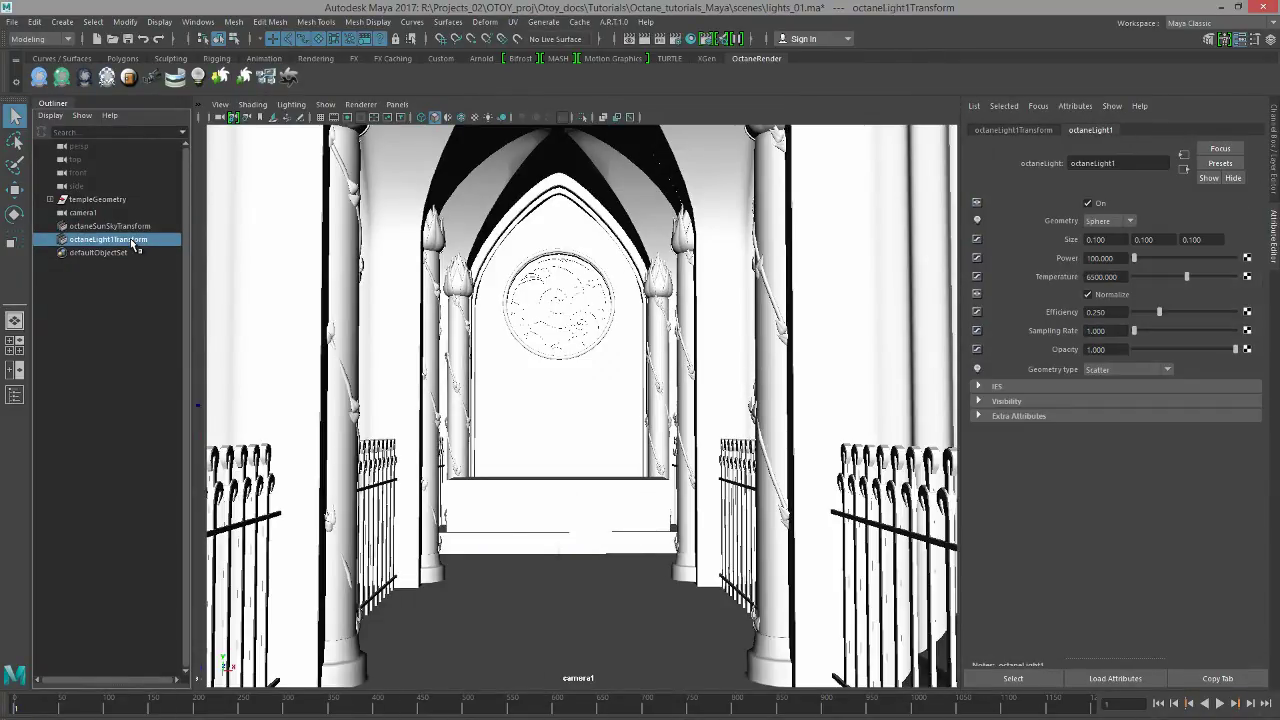
{"action": "left_click", "coordinate": [15, 190]}
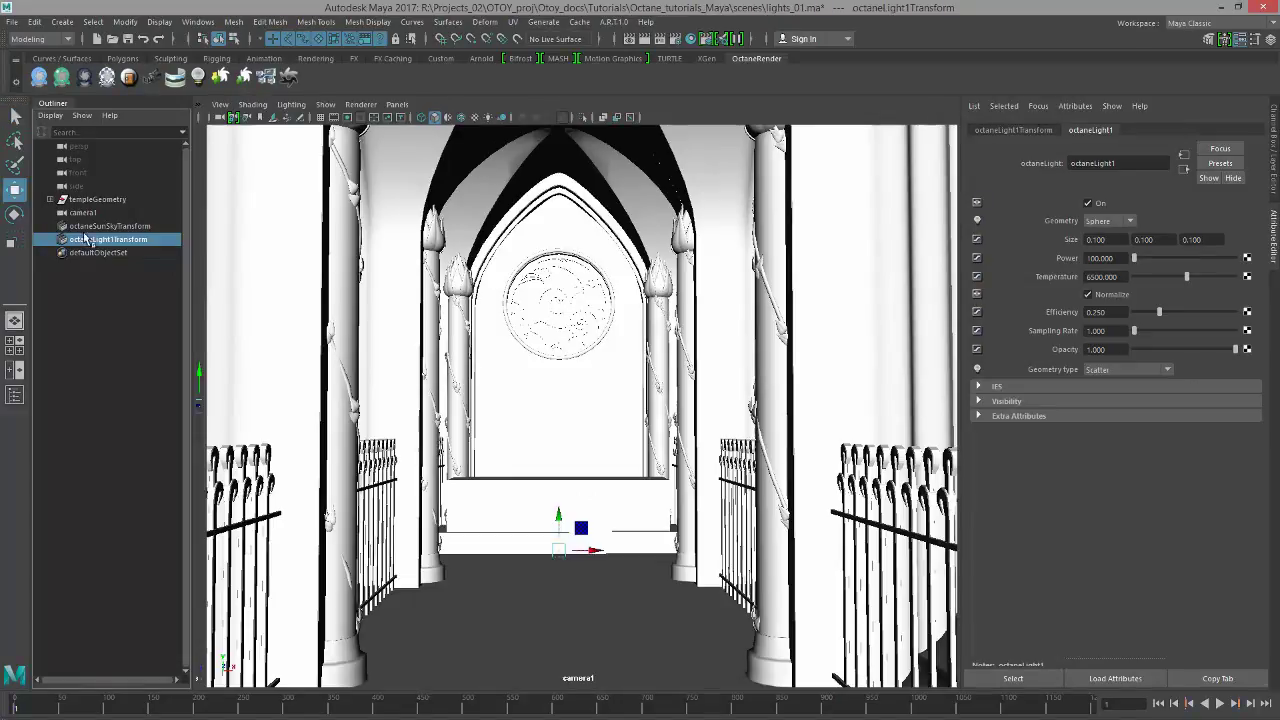
{"action": "left_click_drag", "start_coordinate": [560, 503], "coordinate": [560, 366]}
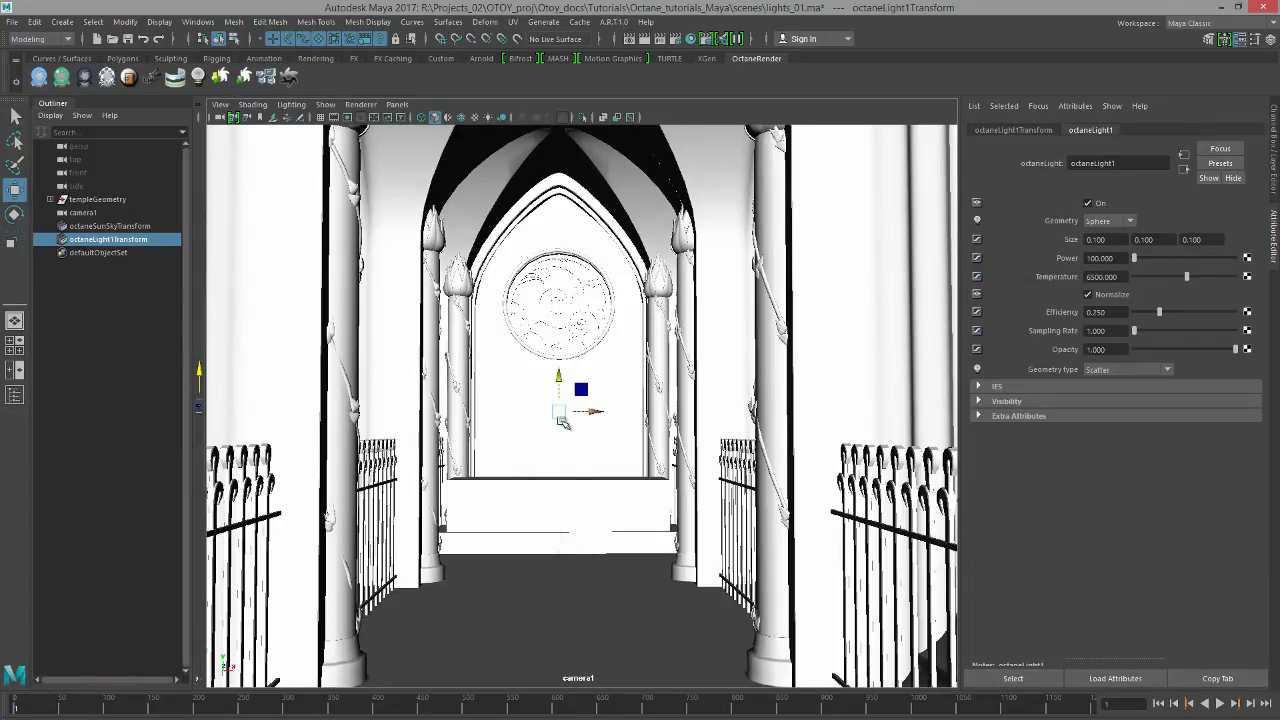
{"action": "key", "text": "space"}
{"action": "left_click_drag", "start_coordinate": [540, 410], "coordinate": [552, 517]}
{"action": "right_click_drag", "start_coordinate": [552, 517], "coordinate": [549, 557], "text": "alt"}
{"action": "key", "text": "f"}
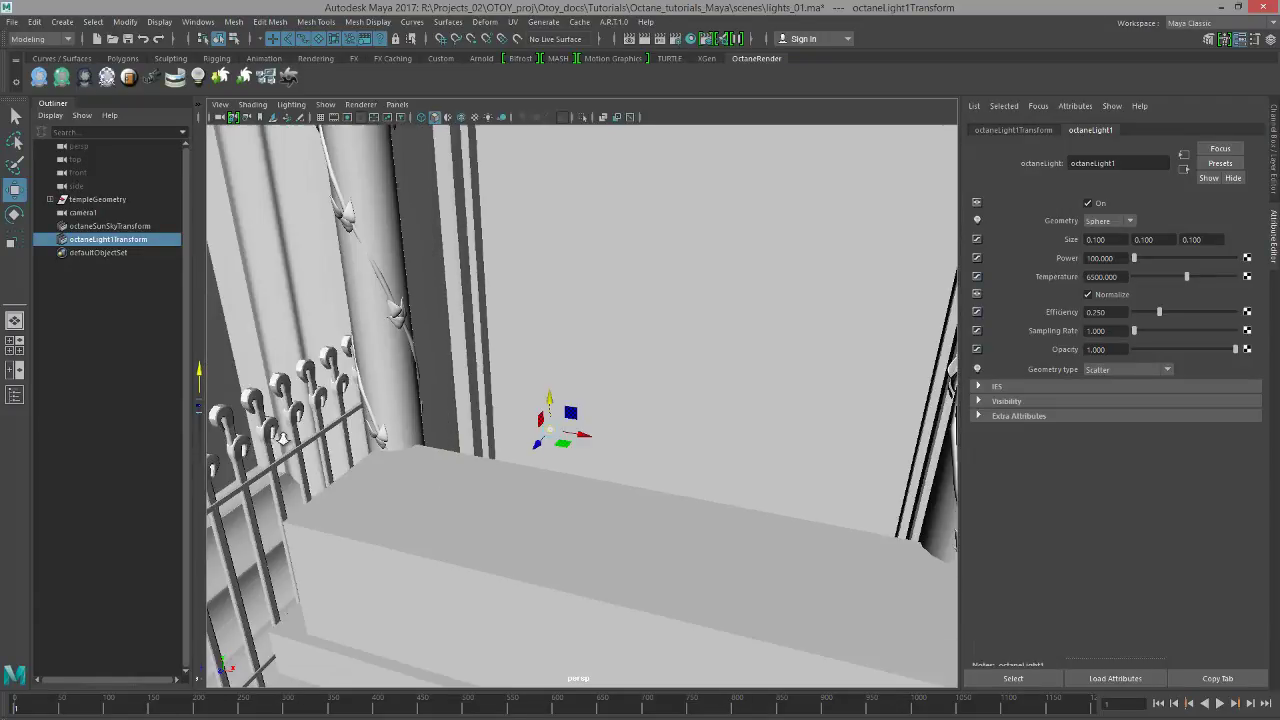
Look through camera1 again and open the Render View window
{"action": "left_click", "coordinate": [397, 104]}
{"action": "mouse_move", "coordinate": [455, 118]}
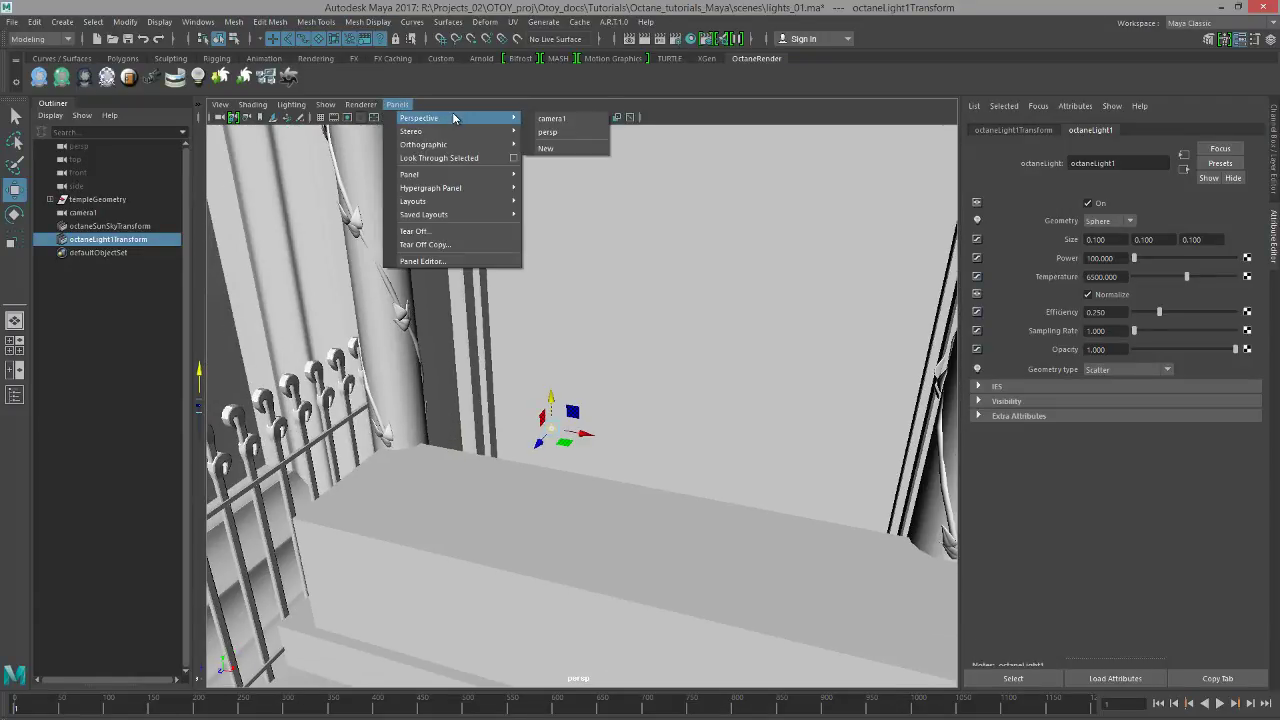
{"action": "left_click", "coordinate": [568, 118]}
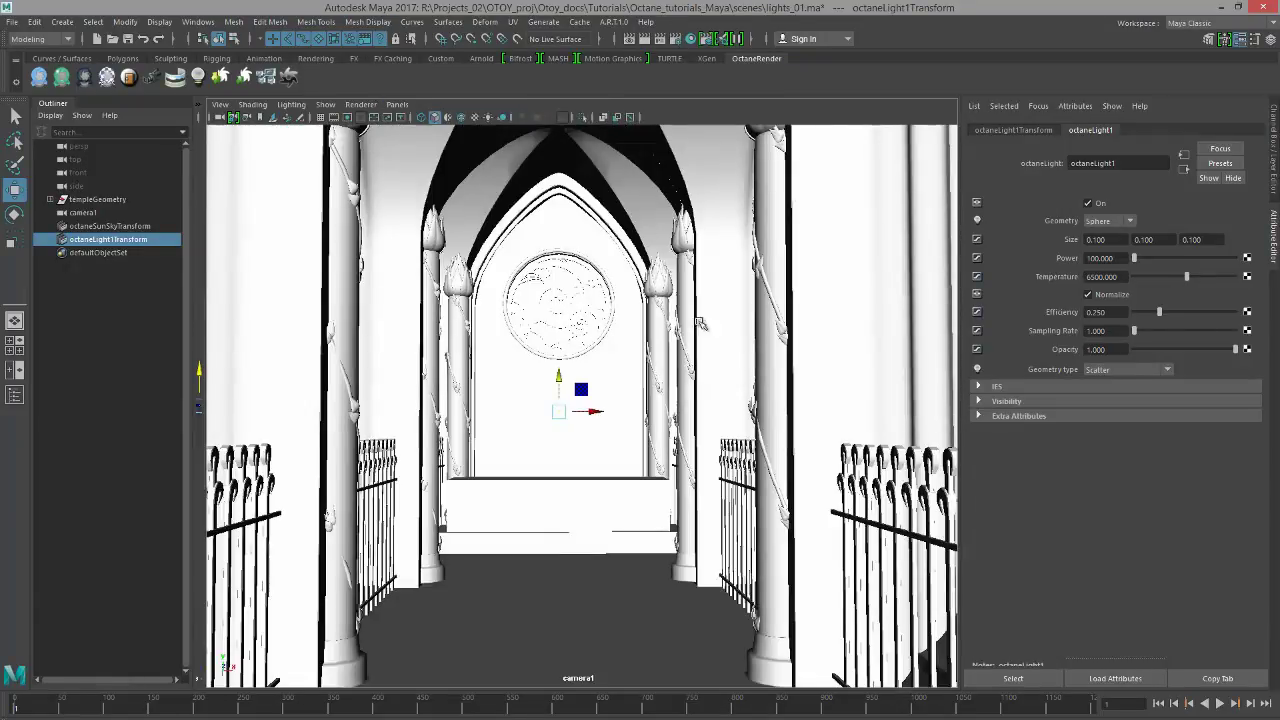
{"action": "left_click", "coordinate": [198, 21]}
{"action": "mouse_move", "coordinate": [250, 108]}
{"action": "left_click", "coordinate": [375, 115]}
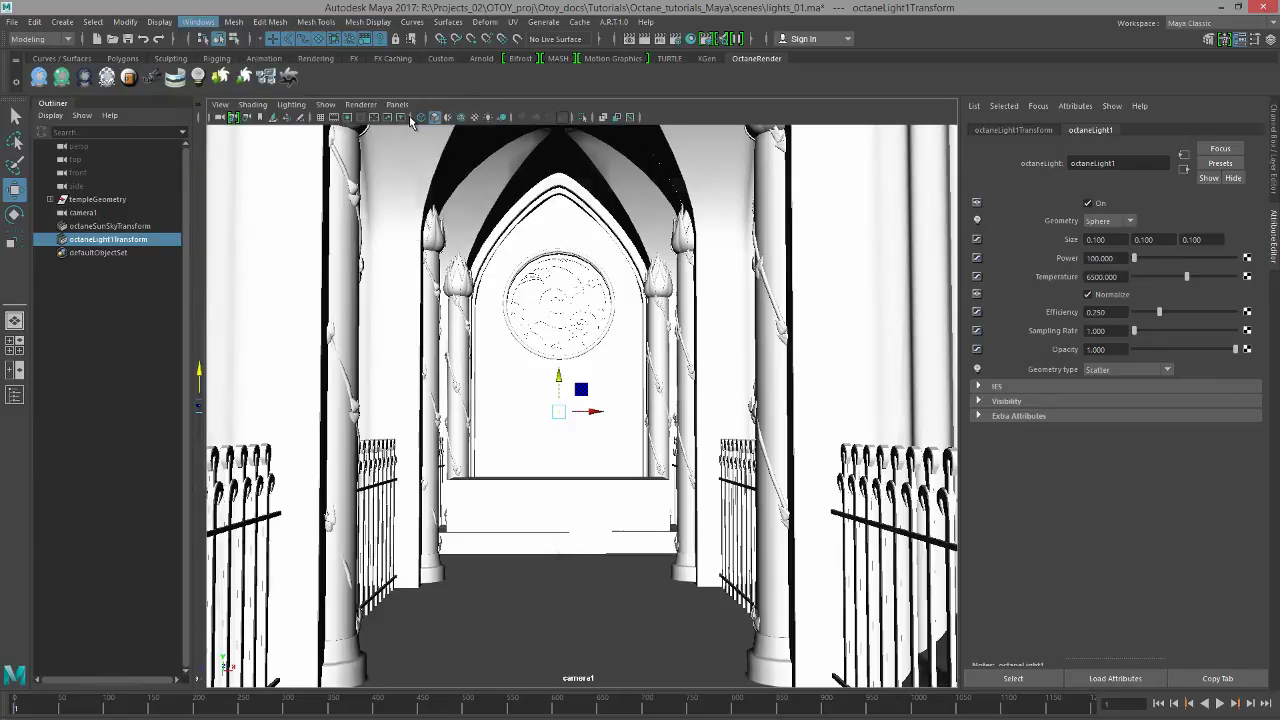
Start the Octane IPR render of the dark aisle and reposition the Render View window
{"action": "left_click", "coordinate": [252, 219]}
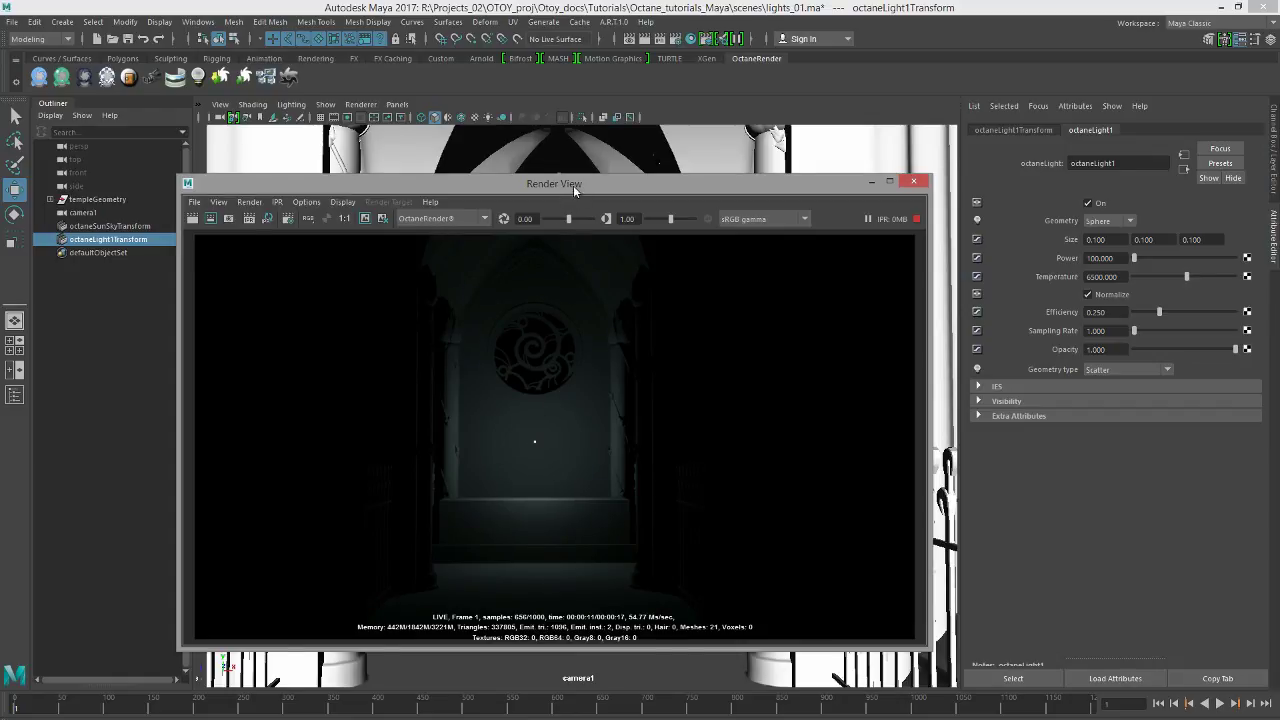
{"action": "left_click_drag", "start_coordinate": [573, 185], "coordinate": [520, 190]}
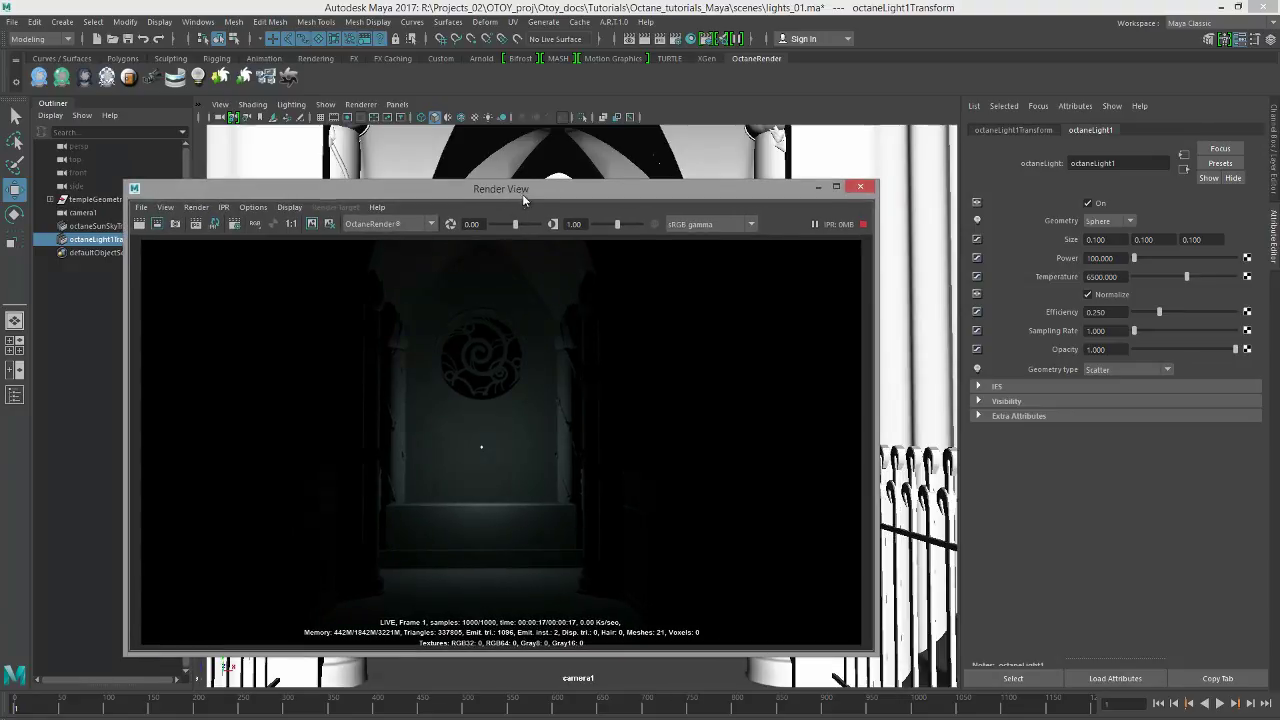
{"action": "left_click_drag", "start_coordinate": [523, 200], "coordinate": [546, 207]}
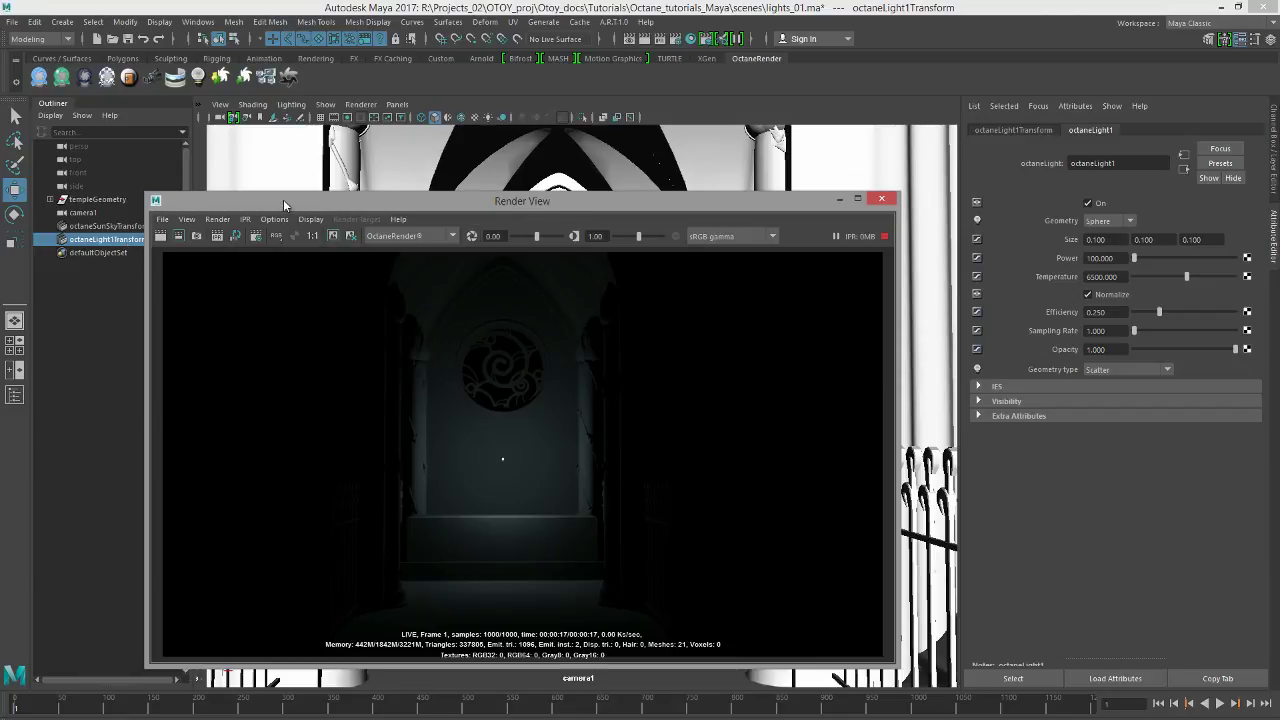
{"action": "left_click_drag", "start_coordinate": [265, 209], "coordinate": [295, 201]}
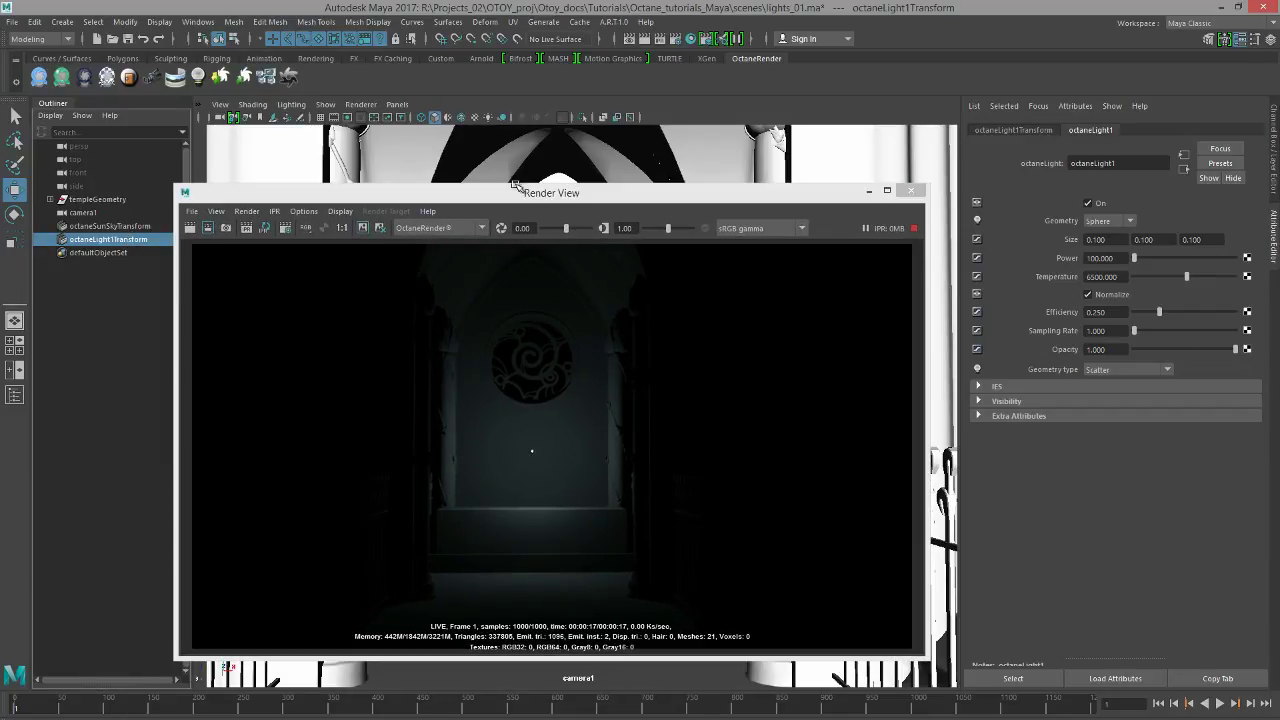
Set octaneLight1's Geometry type to Movable proxy and raise it into the rose window
{"action": "left_click_drag", "start_coordinate": [520, 197], "coordinate": [483, 182]}
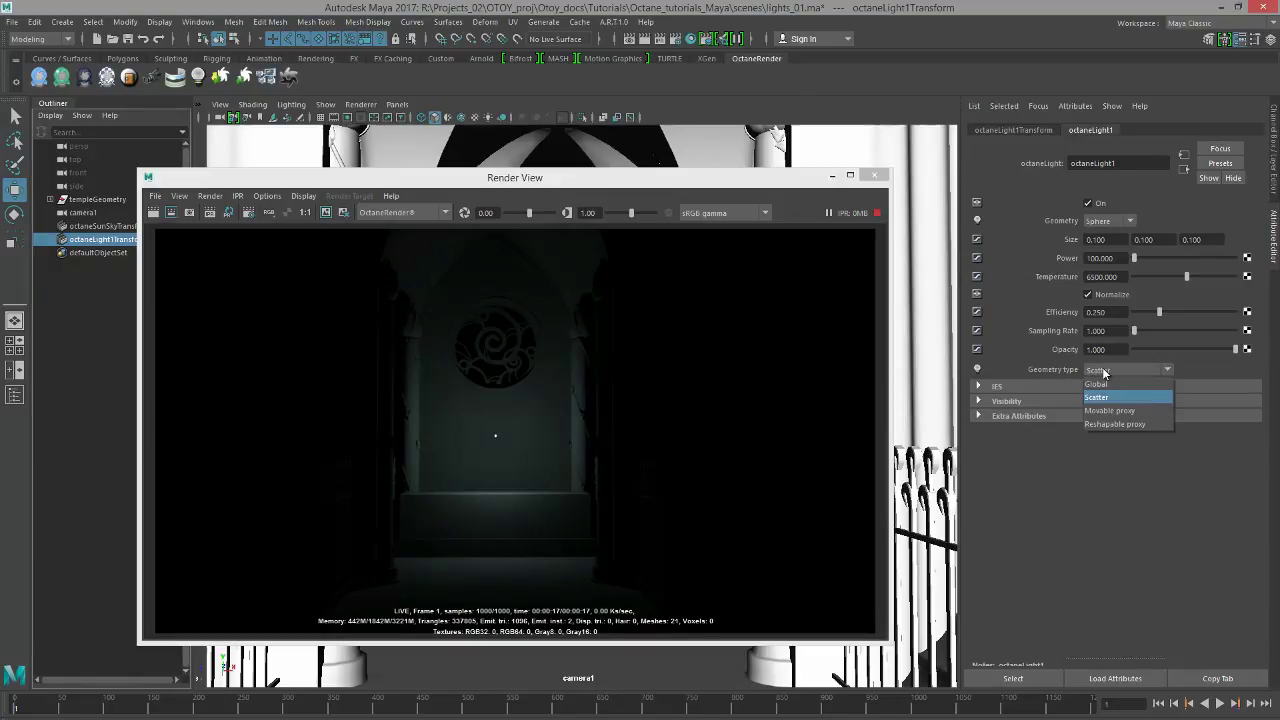
{"action": "left_click", "coordinate": [1108, 420]}
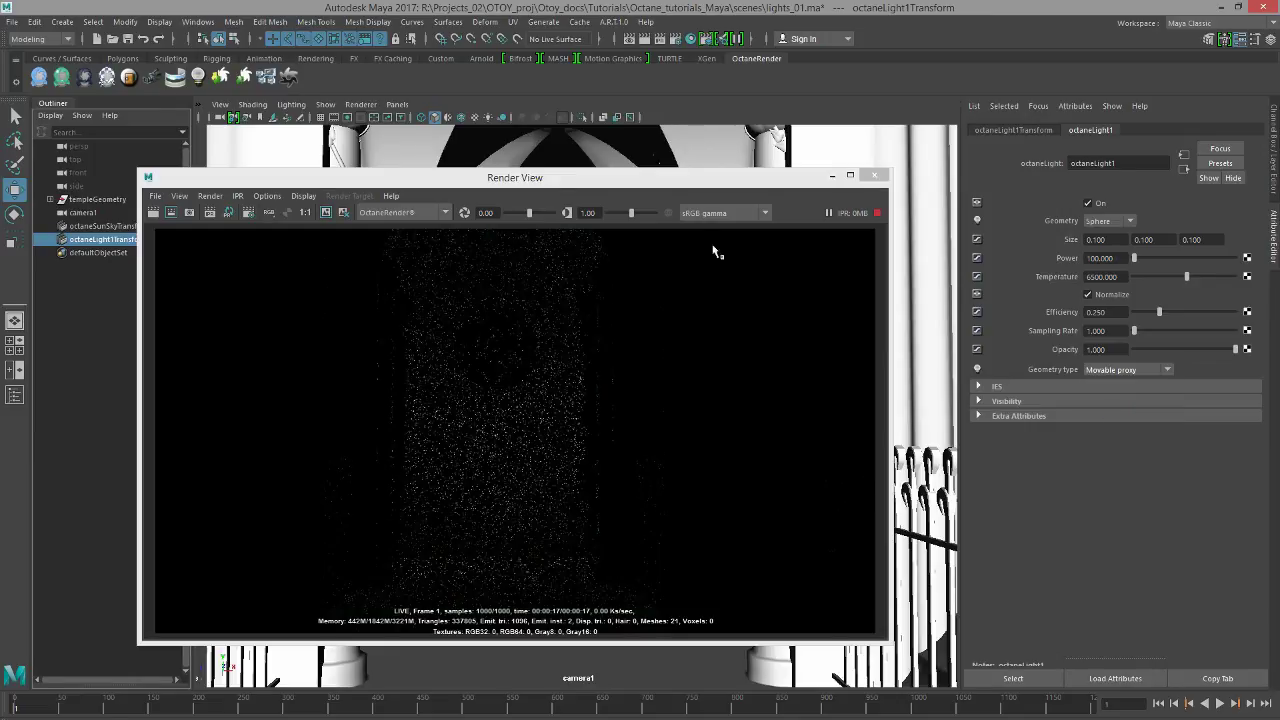
{"action": "left_click_drag", "start_coordinate": [649, 175], "coordinate": [564, 428]}
{"action": "left_click_drag", "start_coordinate": [558, 375], "coordinate": [558, 292]}
{"action": "left_click_drag", "start_coordinate": [558, 435], "coordinate": [675, 346]}
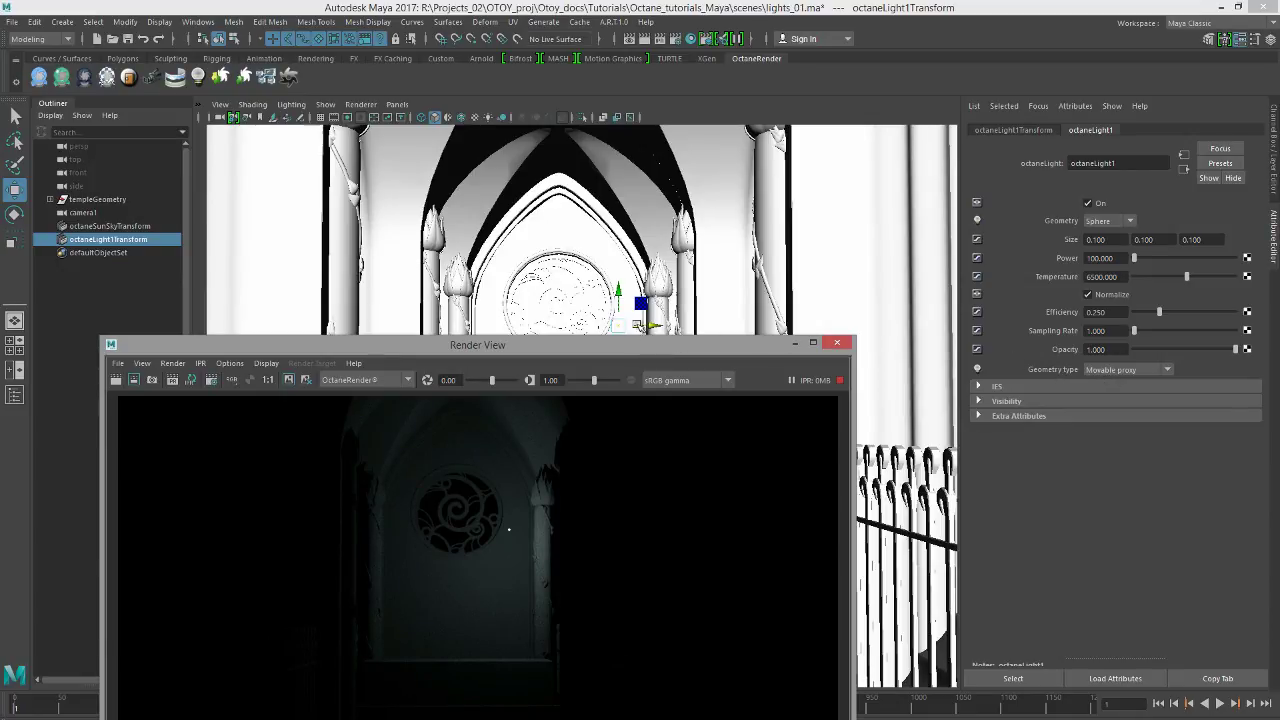
Set octaneLight1's sphere Size to 20 on all three axes
{"action": "left_click_drag", "start_coordinate": [641, 348], "coordinate": [641, 279]}
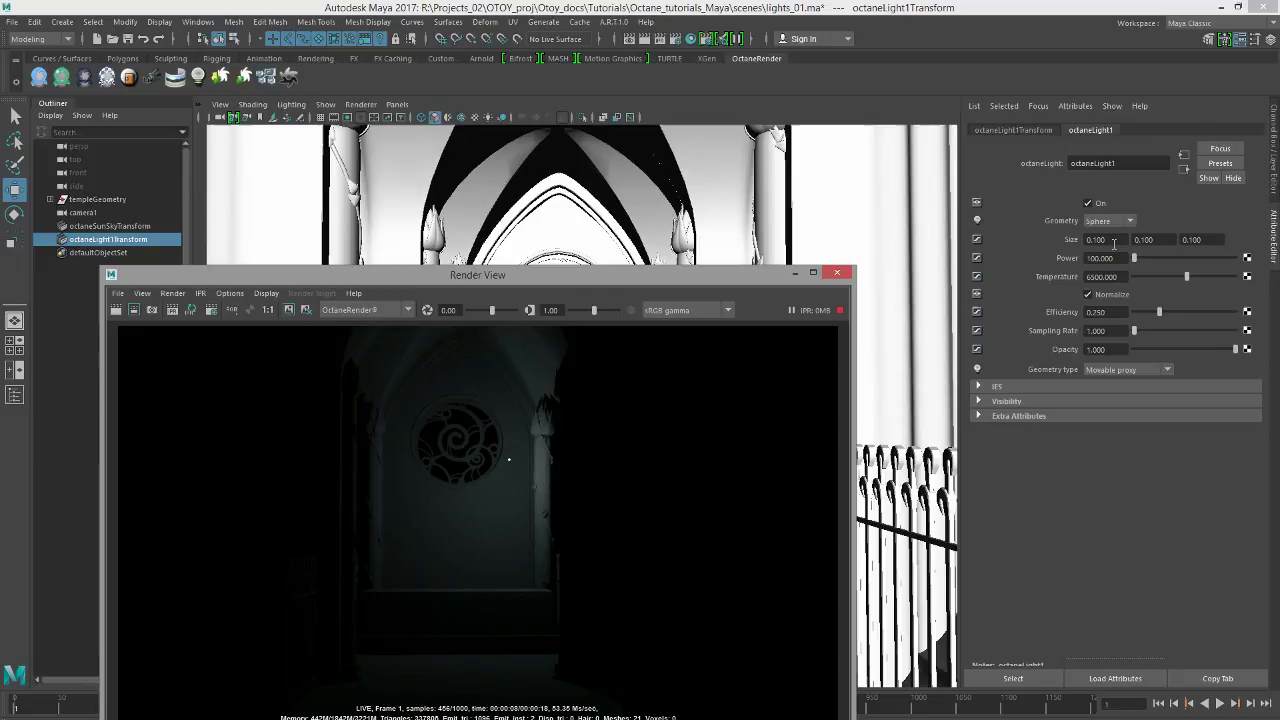
{"action": "left_click", "coordinate": [1096, 239]}
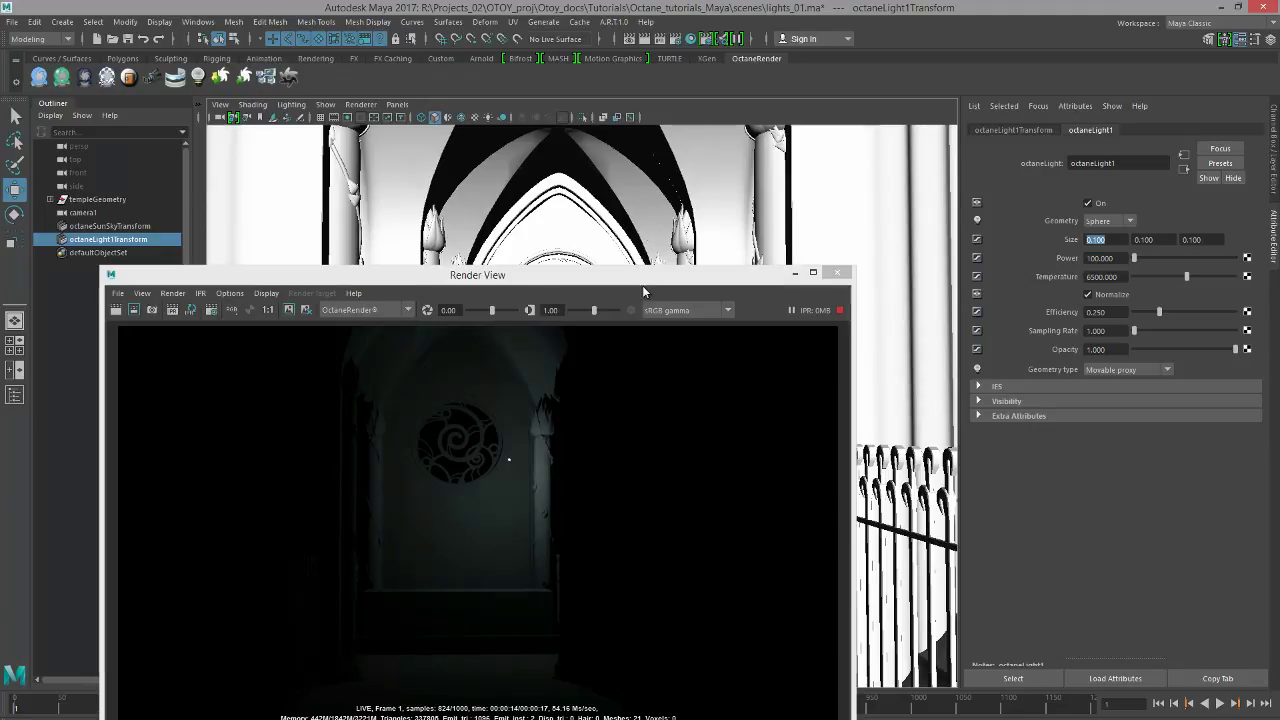
{"action": "left_click_drag", "start_coordinate": [657, 282], "coordinate": [649, 284]}
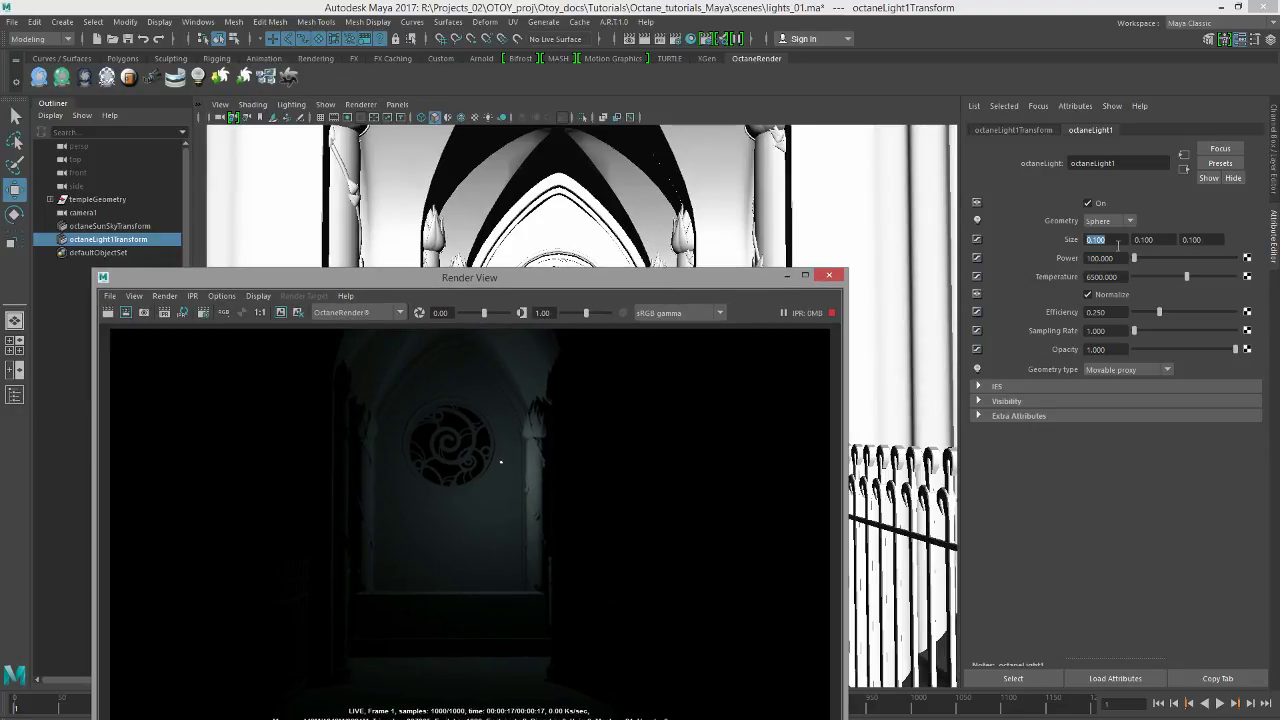
{"action": "left_click_drag", "start_coordinate": [597, 278], "coordinate": [562, 353]}
{"action": "type", "text": "20"}
{"action": "key", "text": "Return"}
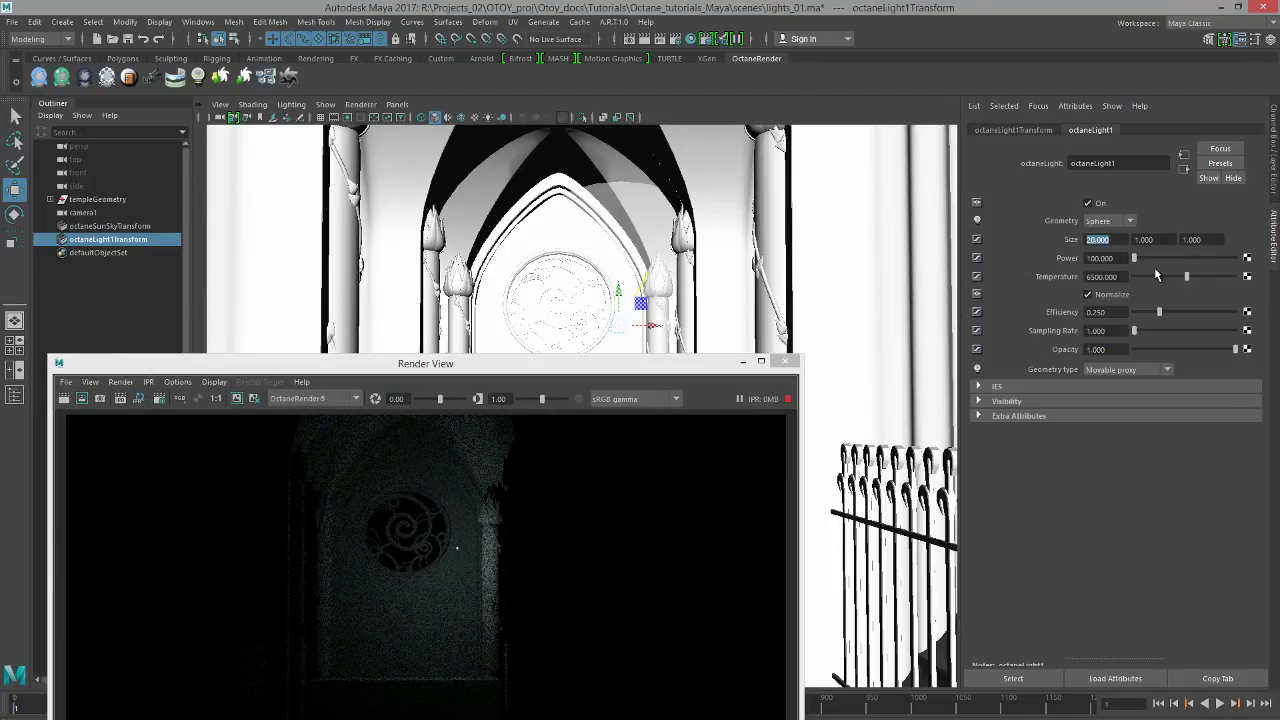
{"action": "key", "text": "Tab"}
{"action": "type", "text": "20"}
{"action": "key", "text": "Tab"}
{"action": "type", "text": "20"}
{"action": "key", "text": "Return"}
{"action": "left_click_drag", "start_coordinate": [417, 365], "coordinate": [449, 274]}
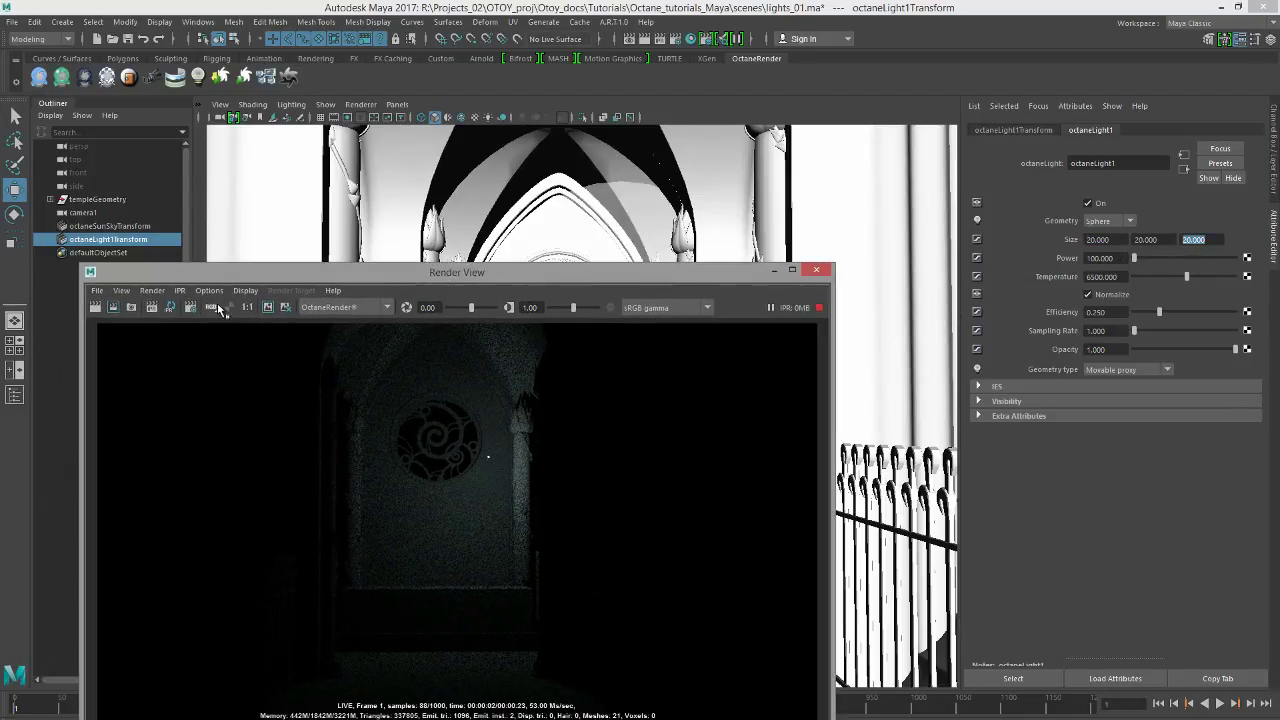
Hide the render stats overlay and change the light Size to 5, 5, 5
{"action": "left_click", "coordinate": [152, 308]}
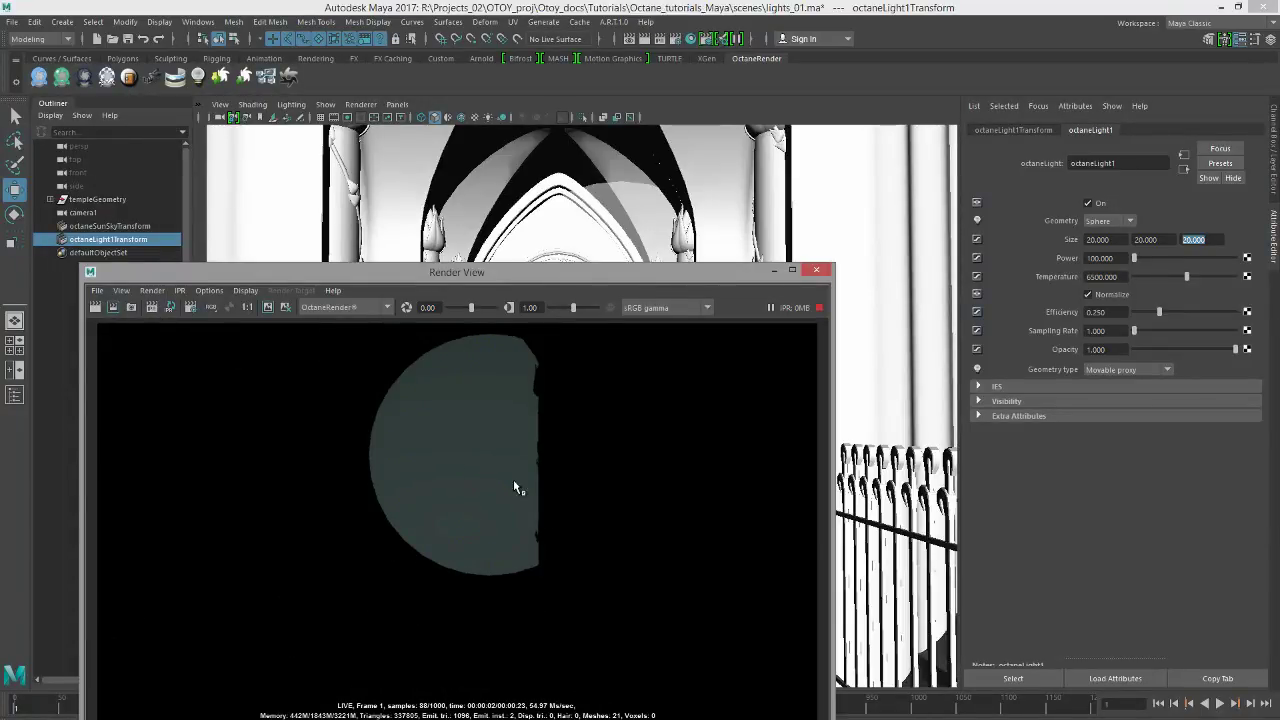
{"action": "double_click", "coordinate": [1097, 240]}
{"action": "type", "text": "5"}
{"action": "key", "text": "Tab"}
{"action": "type", "text": "5"}
{"action": "key", "text": "Return"}
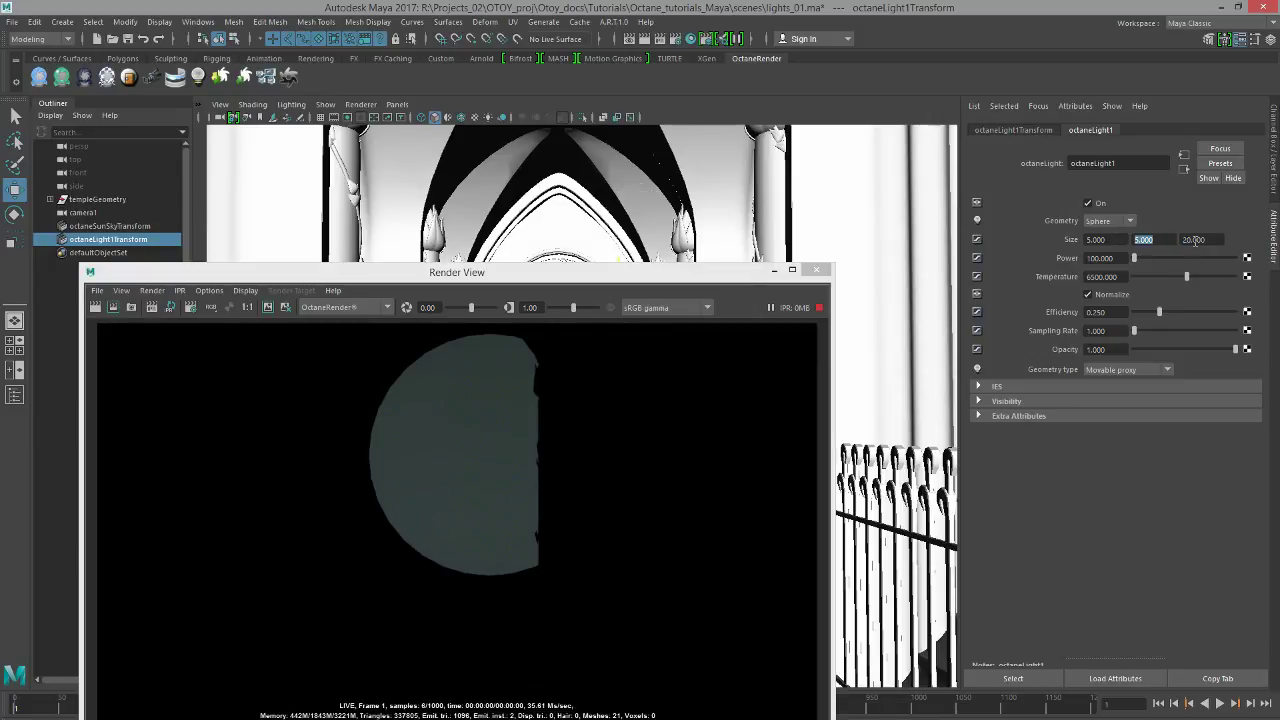
{"action": "double_click", "coordinate": [1193, 240]}
{"action": "type", "text": "5"}
{"action": "key", "text": "Return"}
{"action": "left_click", "coordinate": [154, 307]}
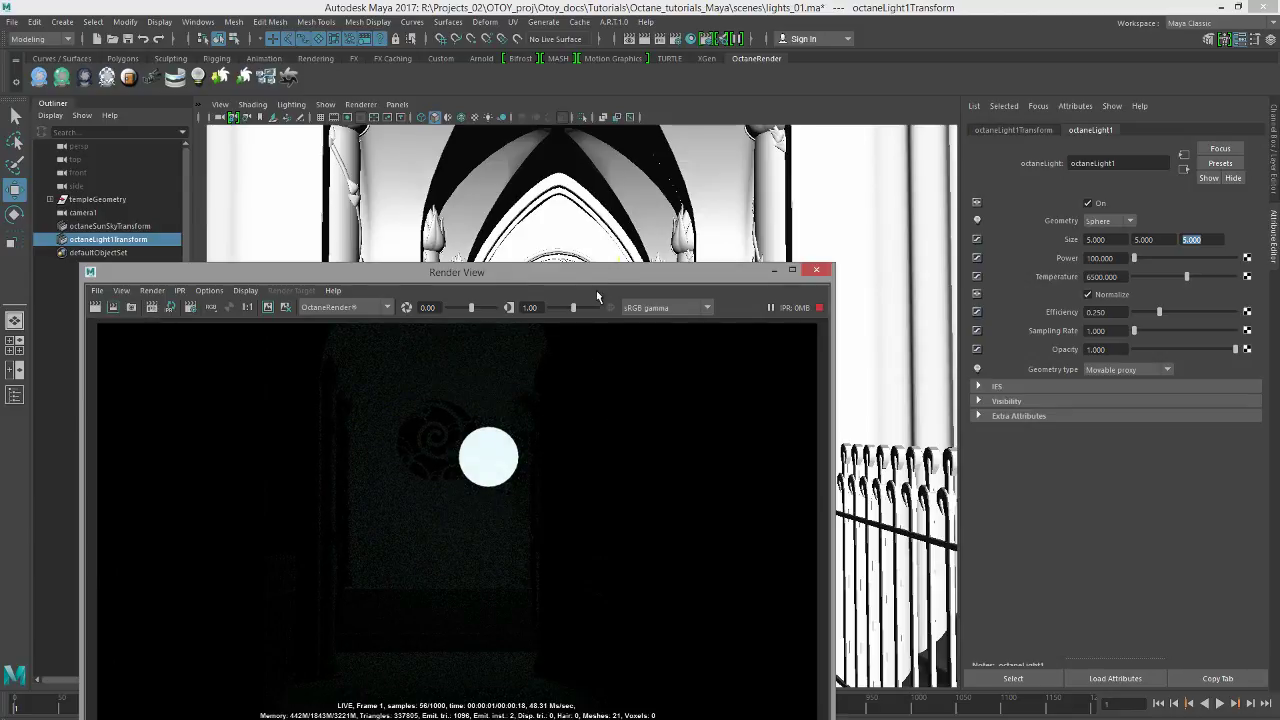
{"action": "left_click_drag", "start_coordinate": [602, 268], "coordinate": [603, 221]}
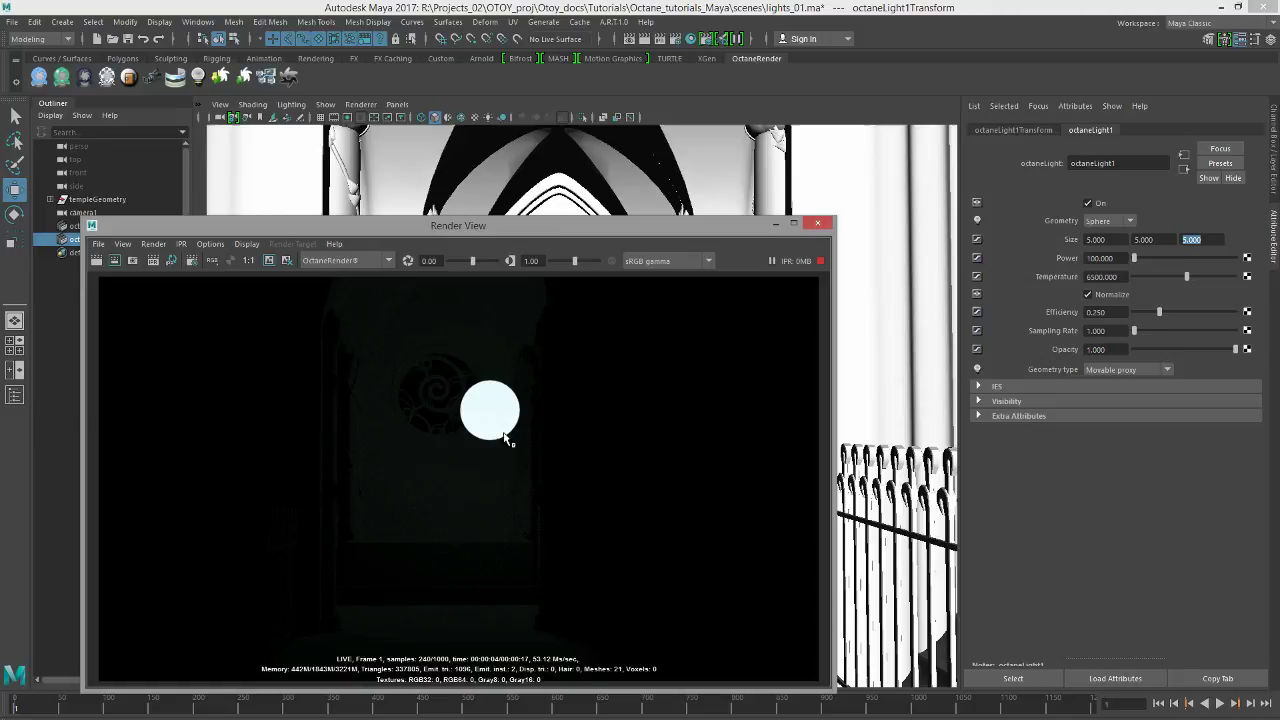
Set octaneLight1's Power to 1000, then raise it to 2000
{"action": "left_click", "coordinate": [1120, 258]}
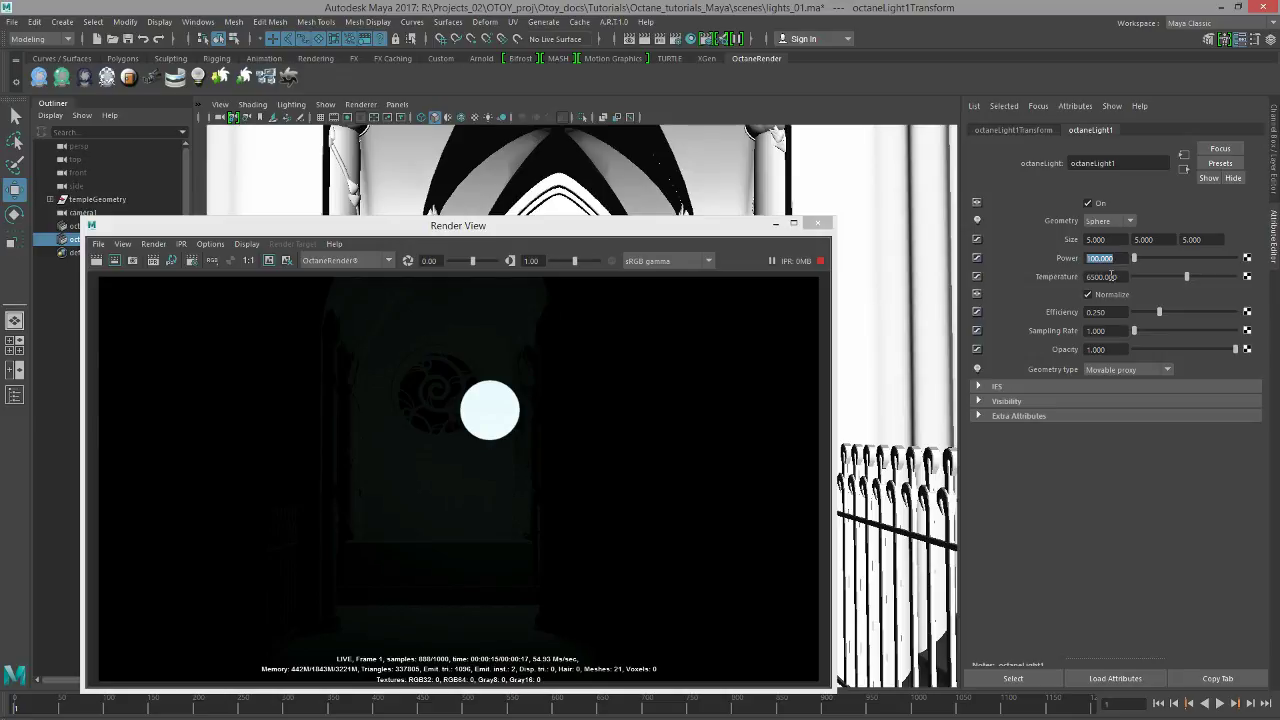
{"action": "type", "text": "1000"}
{"action": "key", "text": "Return"}
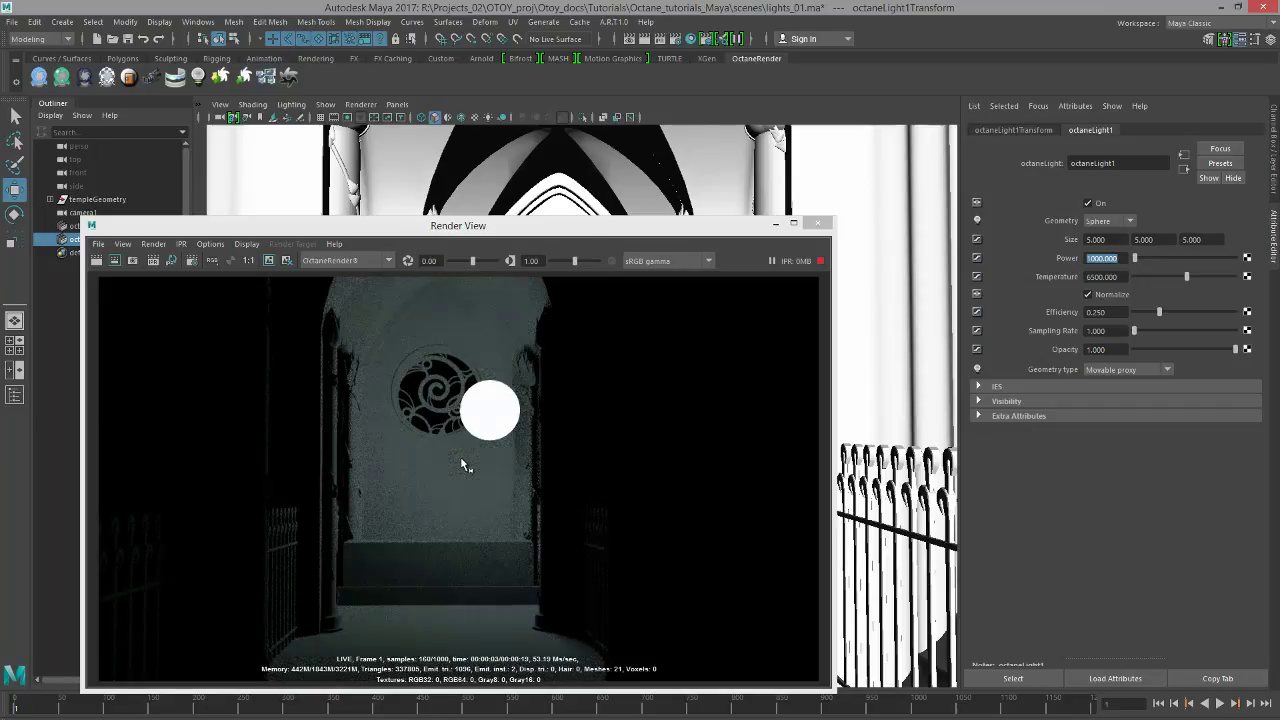
{"action": "left_click", "coordinate": [1089, 259]}
{"action": "key", "text": "Delete"}
{"action": "type", "text": "2"}
{"action": "key", "text": "Return"}
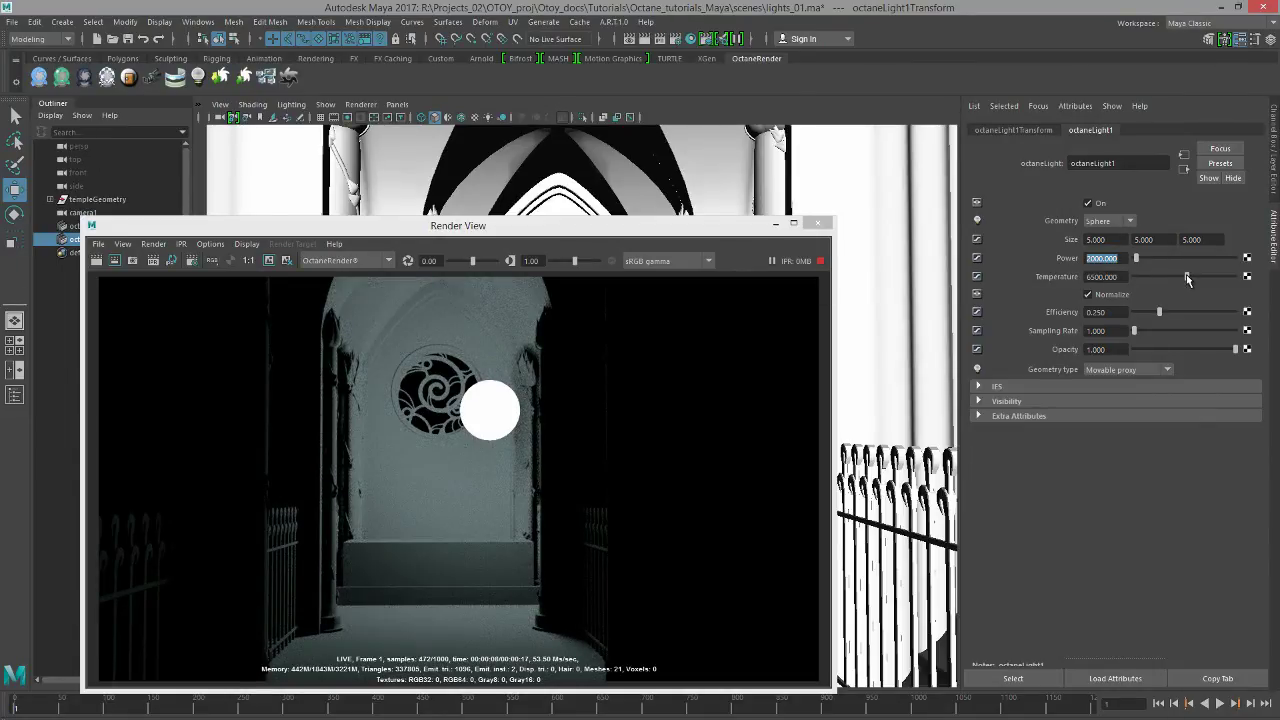
Sweep the light's Temperature between blue and orange tones, leaving it at 8550
{"action": "left_click_drag", "start_coordinate": [1192, 276], "coordinate": [1232, 281]}
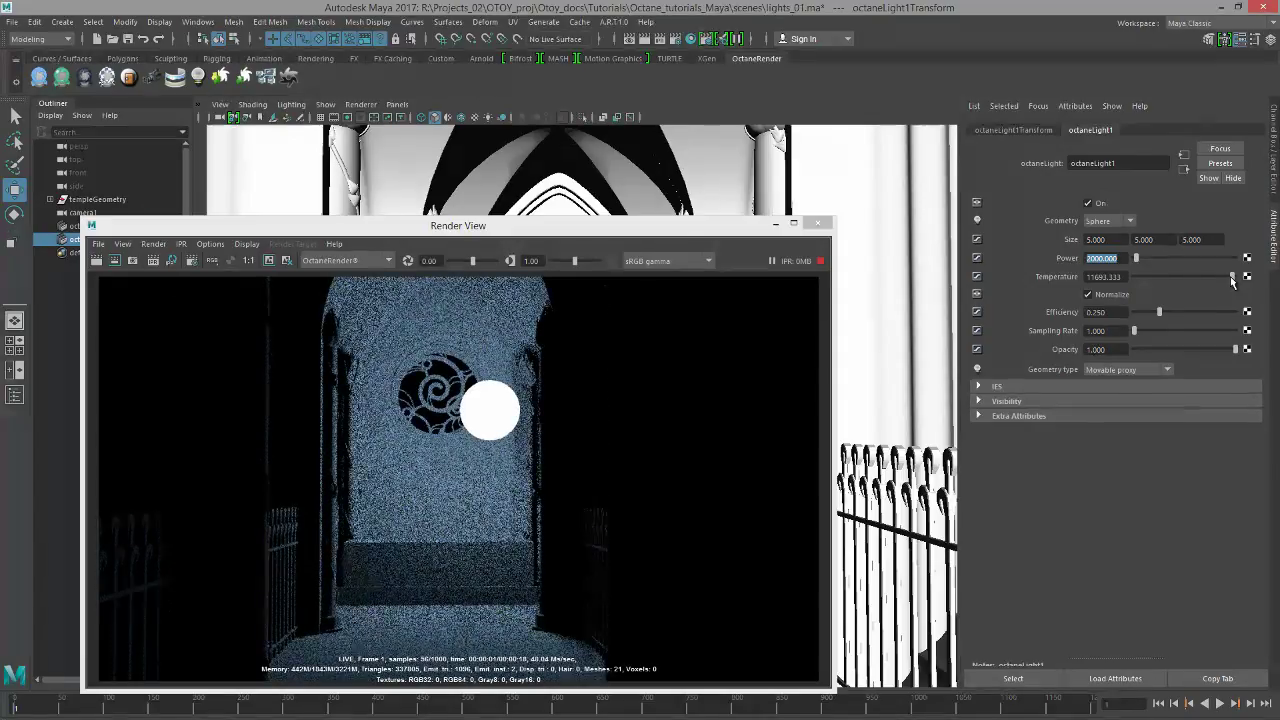
{"action": "left_click_drag", "start_coordinate": [1232, 281], "coordinate": [1148, 278]}
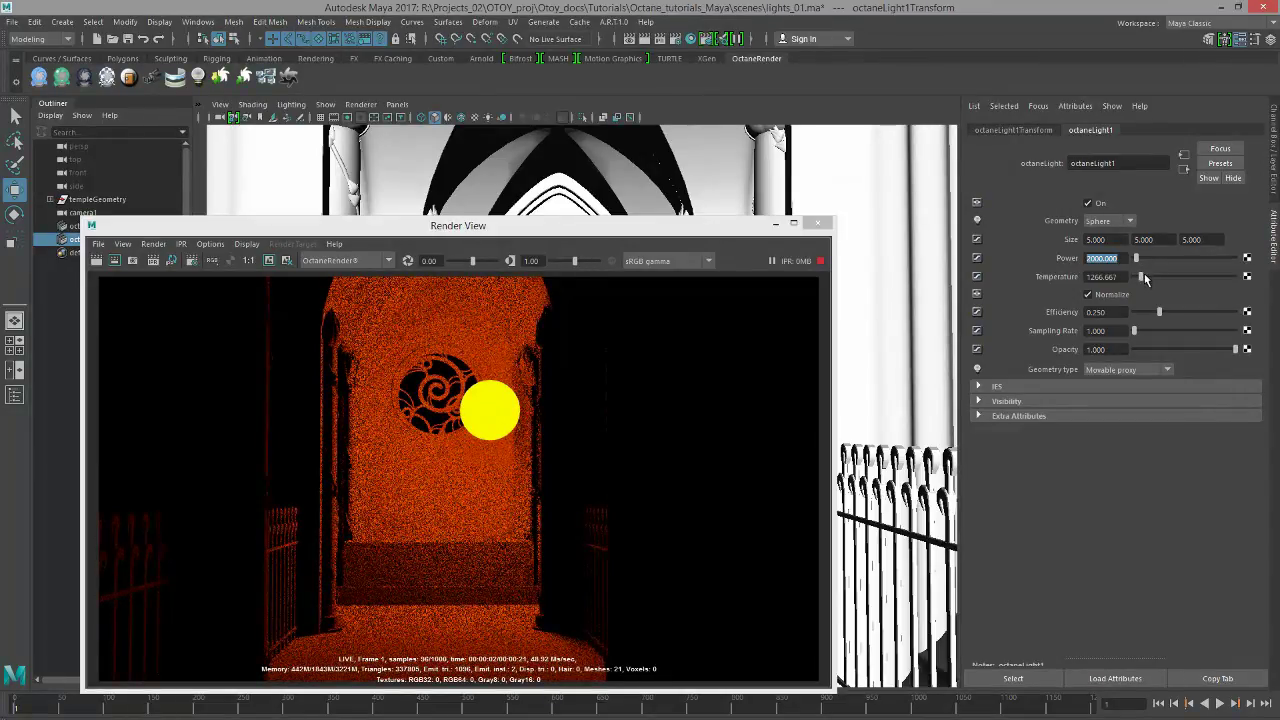
{"action": "left_click_drag", "start_coordinate": [1145, 277], "coordinate": [1189, 288]}
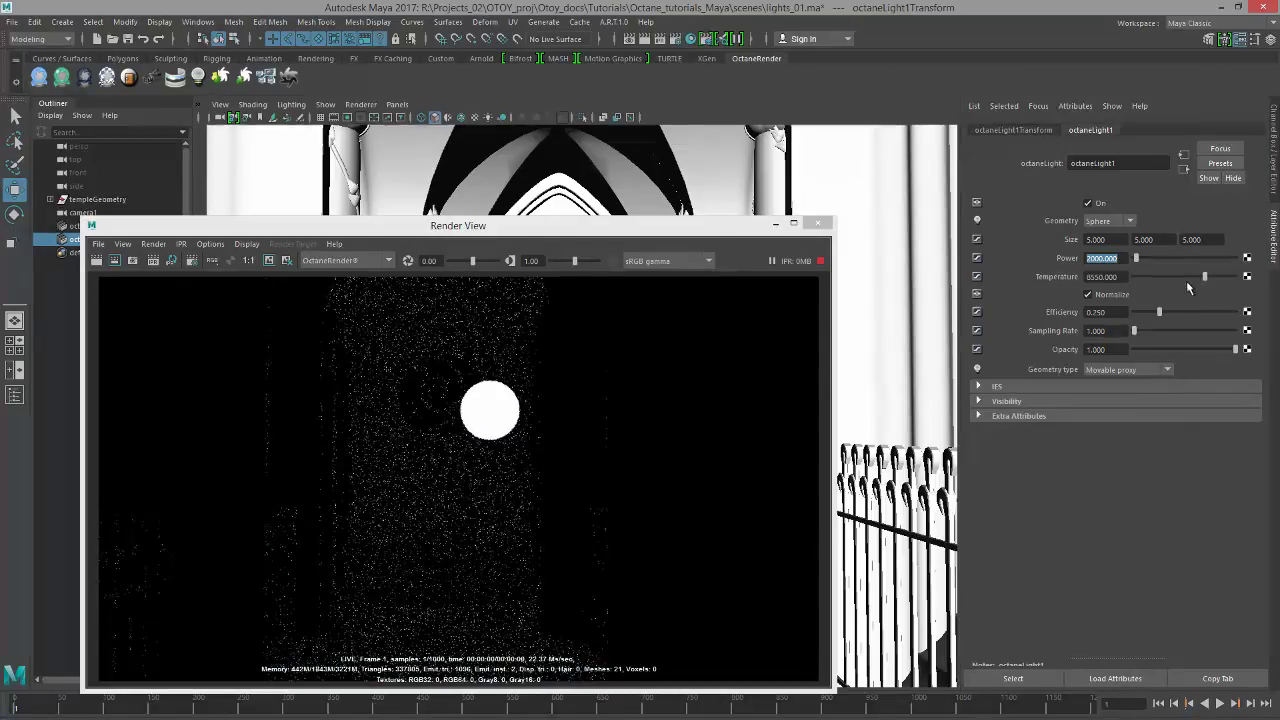
{"action": "left_click_drag", "start_coordinate": [712, 226], "coordinate": [717, 202]}
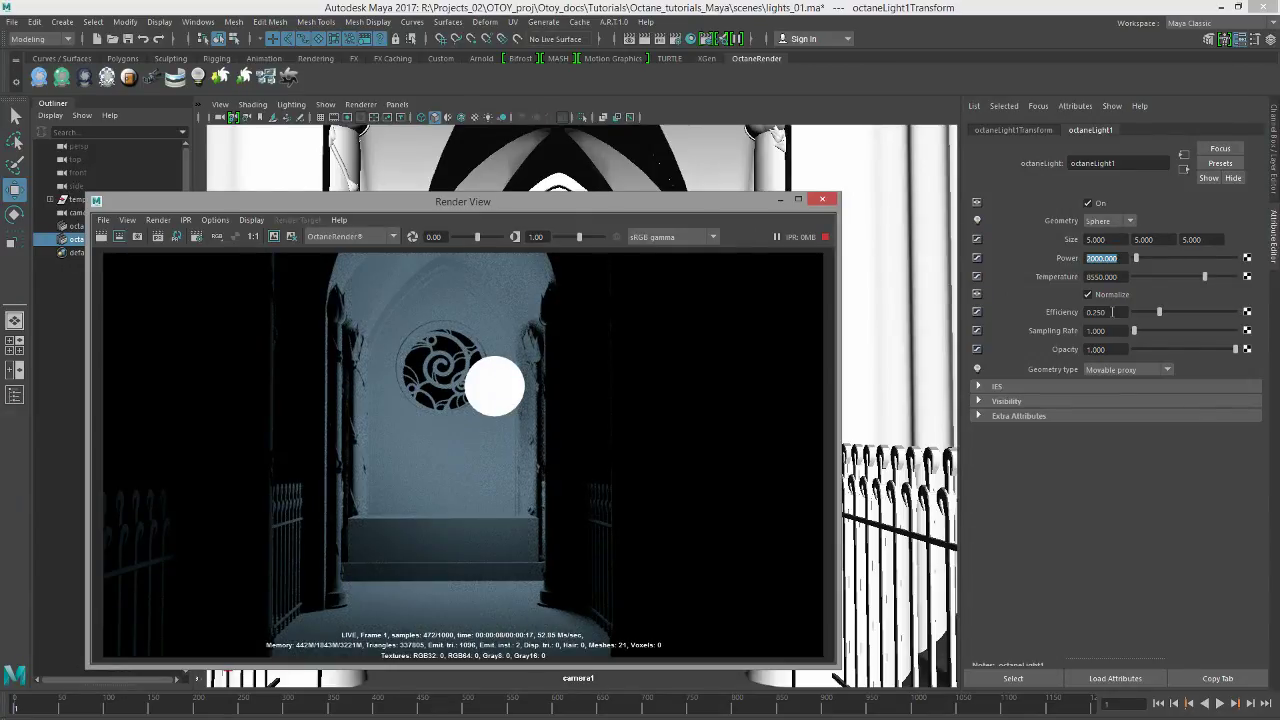
{"action": "left_click", "coordinate": [1112, 312]}
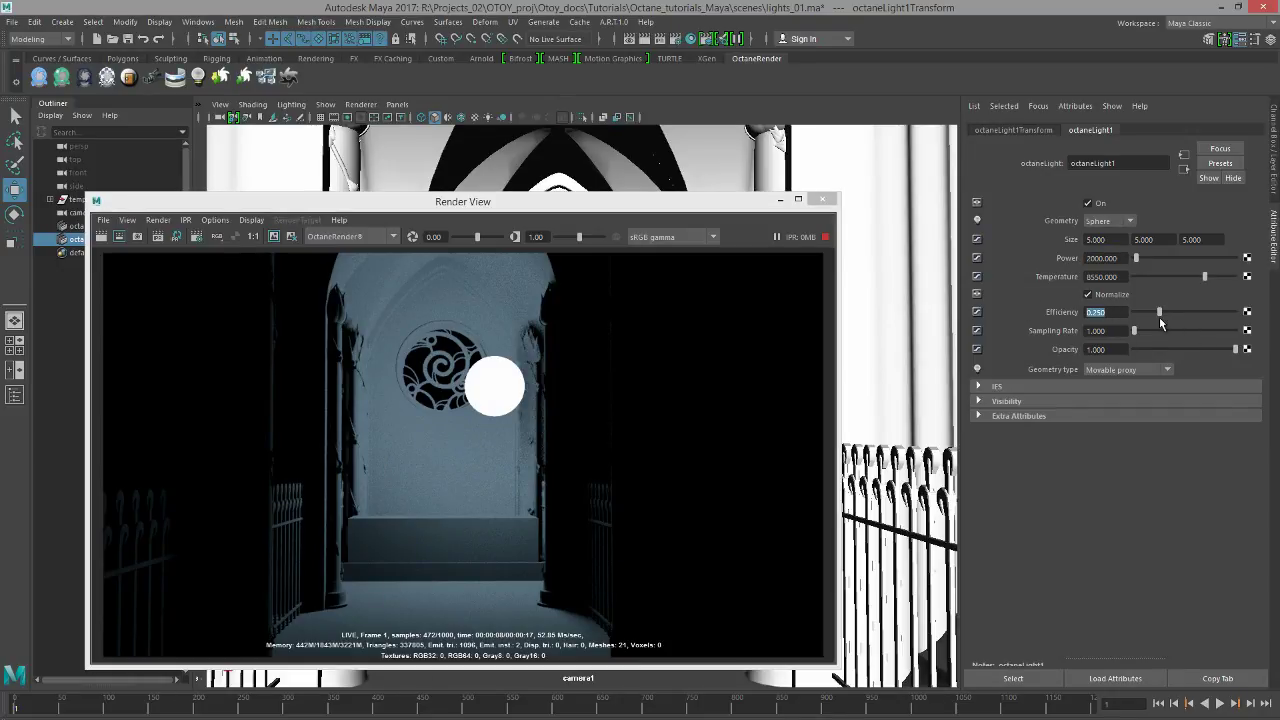
{"action": "left_click_drag", "start_coordinate": [1159, 309], "coordinate": [1201, 318]}
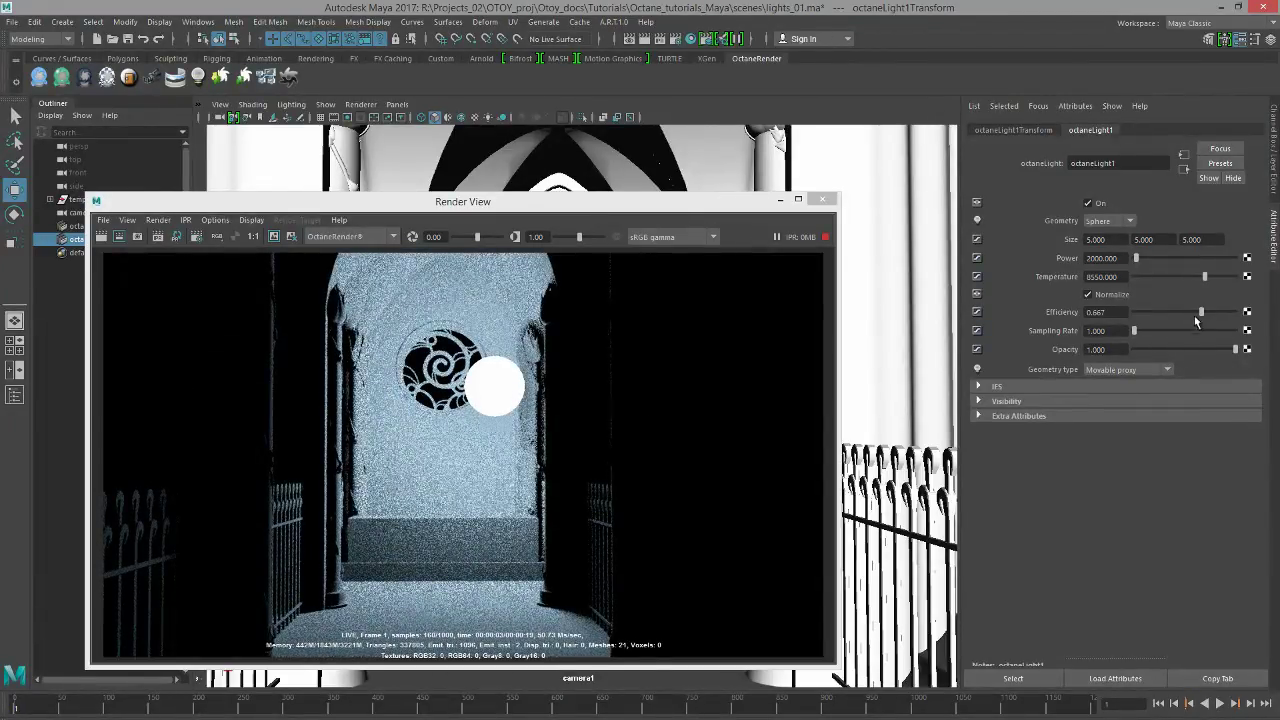
{"action": "left_click_drag", "start_coordinate": [1196, 318], "coordinate": [1188, 312]}
{"action": "left_click", "coordinate": [1096, 312]}
{"action": "type", "text": ".2"}
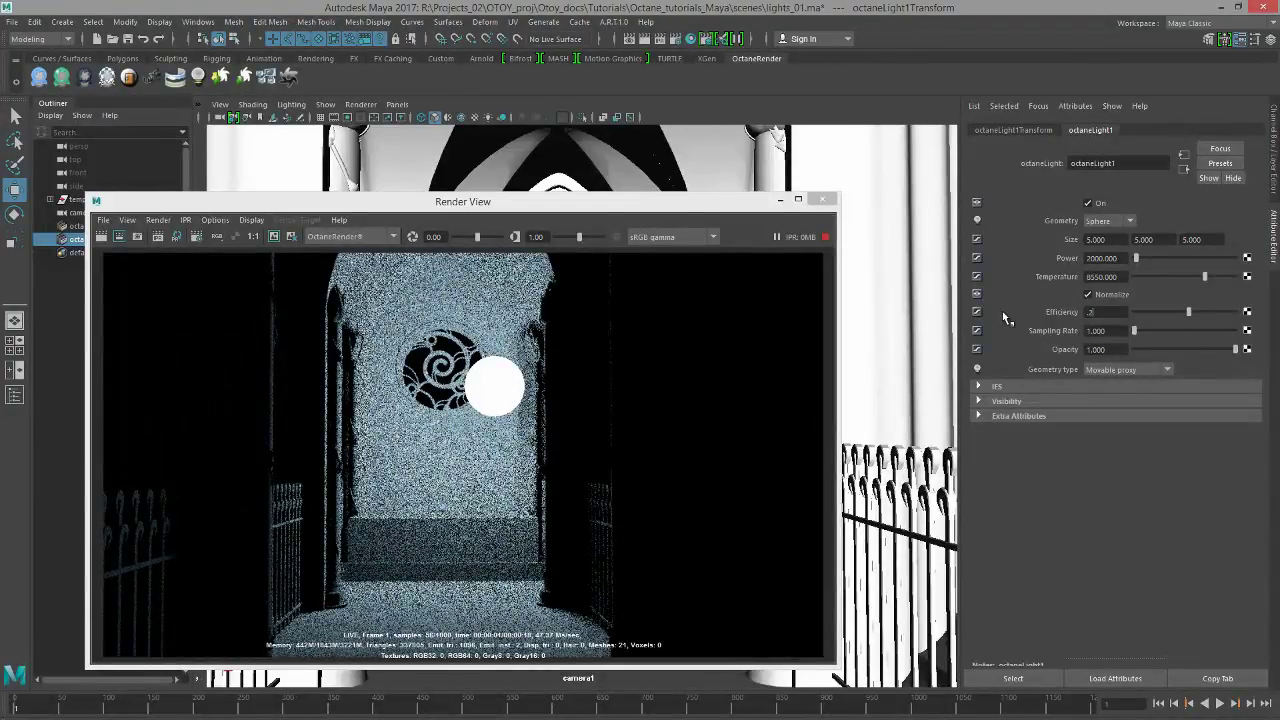
{"action": "type", "text": "5"}
{"action": "key", "text": "Return"}
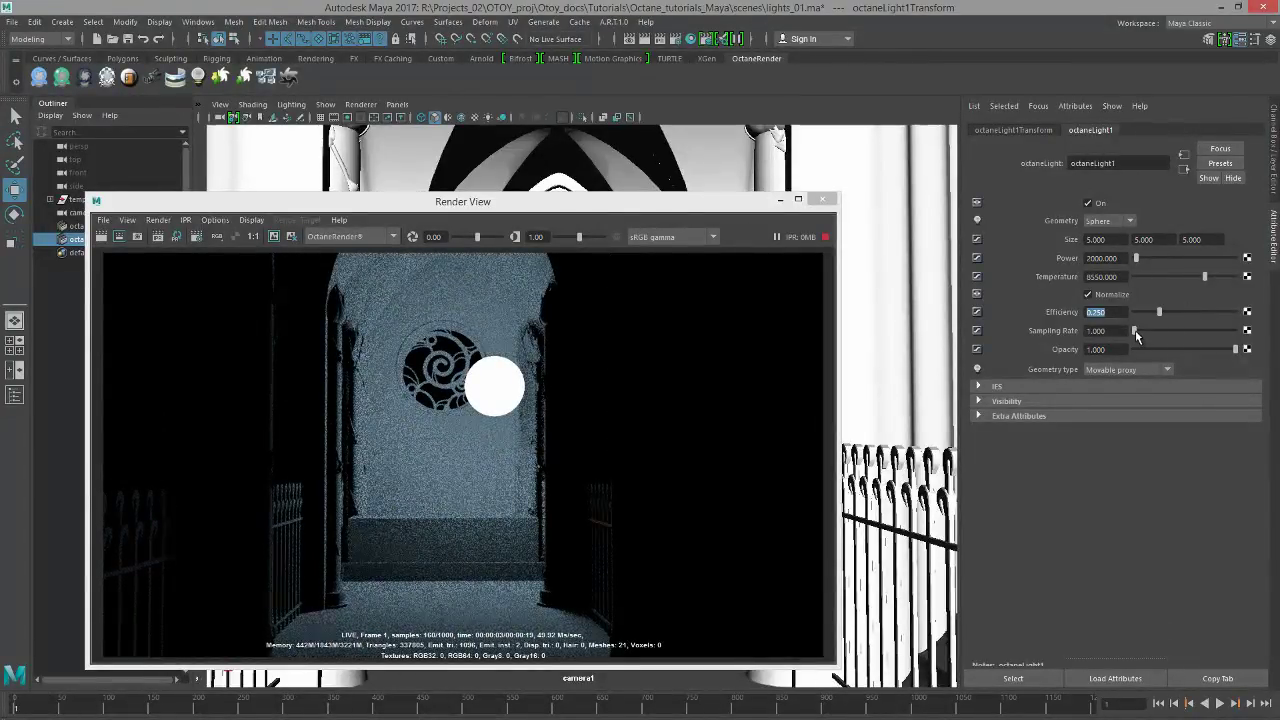
Raise octaneLight1's Sampling Rate from 1 to 2600
{"action": "left_click_drag", "start_coordinate": [1135, 330], "coordinate": [1145, 335]}
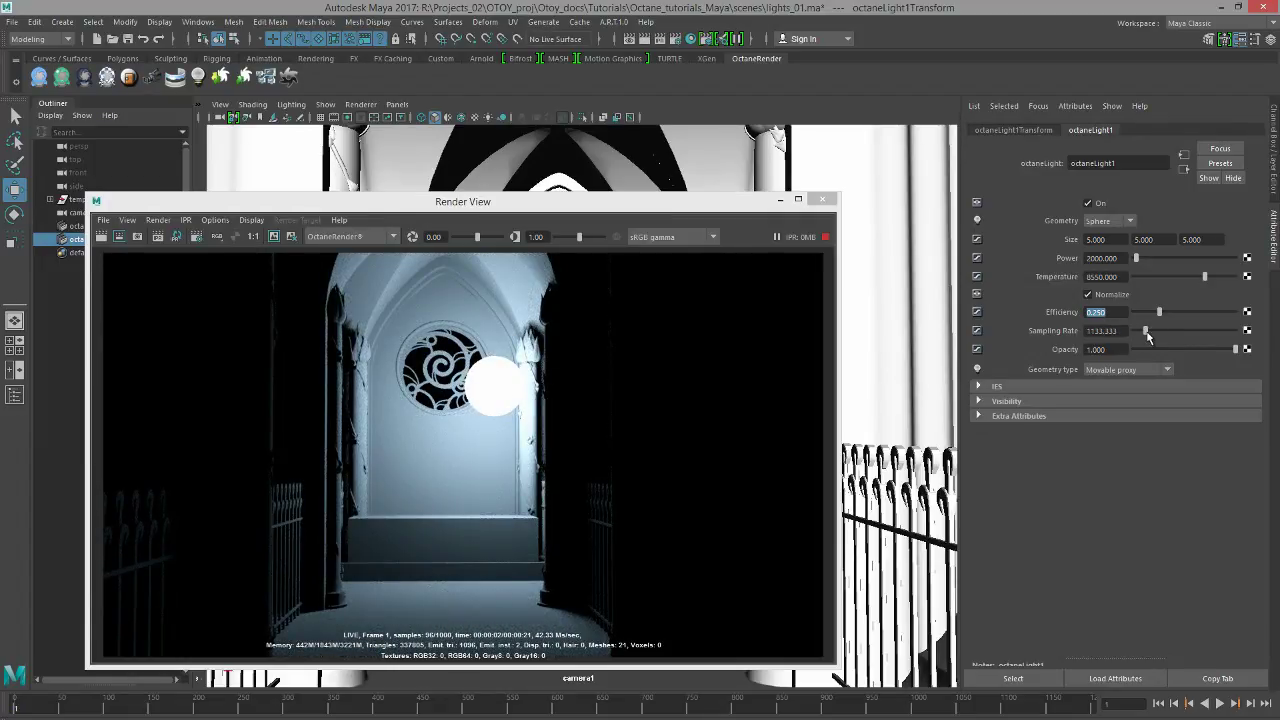
{"action": "left_click_drag", "start_coordinate": [1146, 331], "coordinate": [1160, 331]}
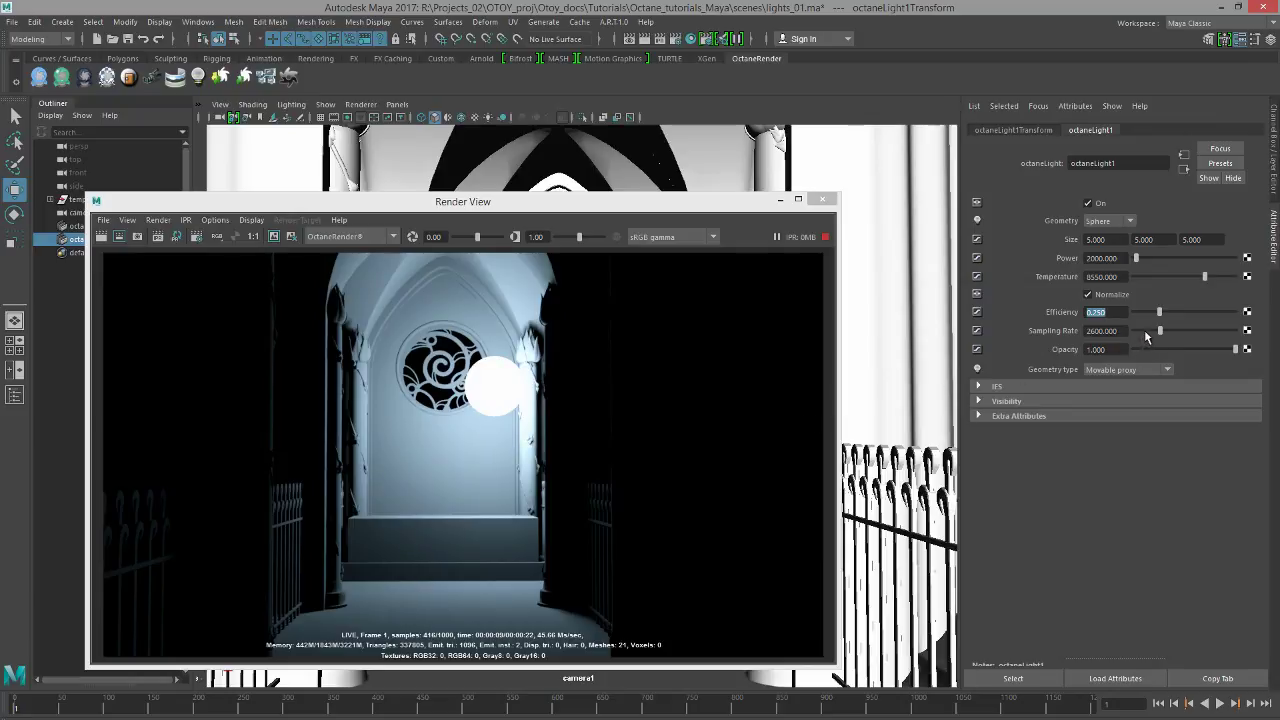
{"action": "left_click_drag", "start_coordinate": [1214, 347], "coordinate": [1144, 349]}
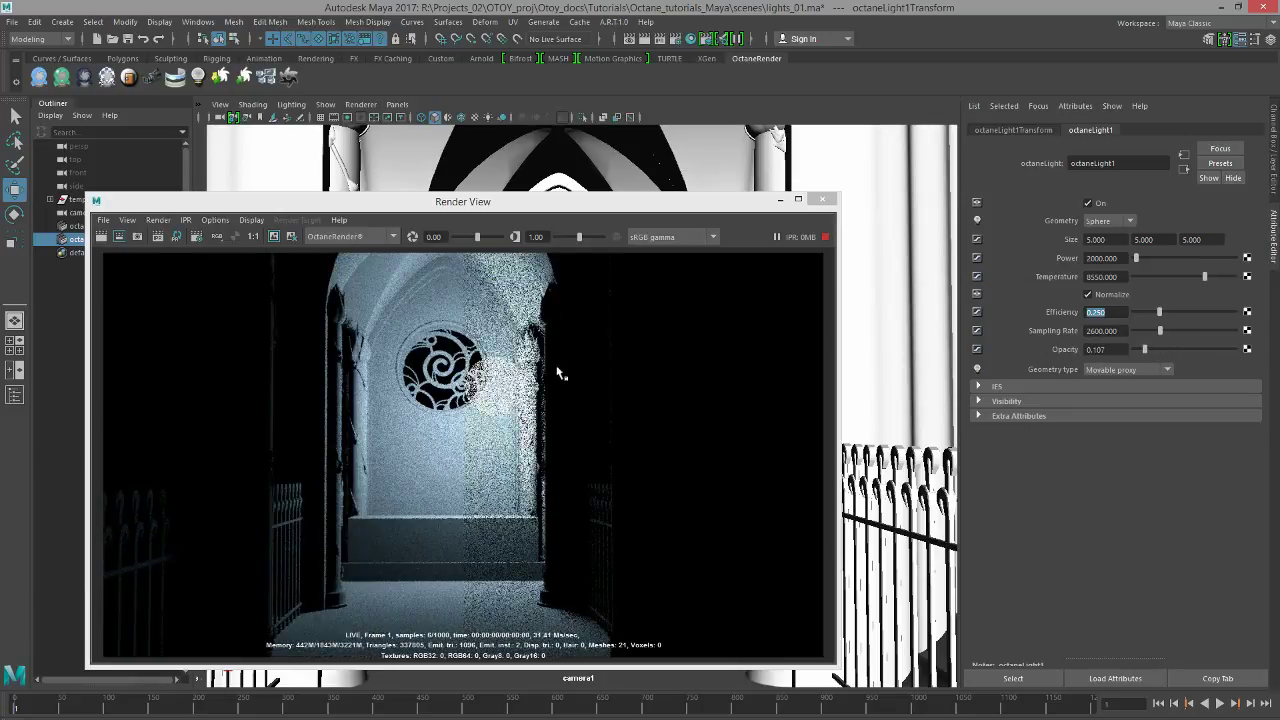
{"action": "left_click_drag", "start_coordinate": [1144, 351], "coordinate": [1135, 350]}
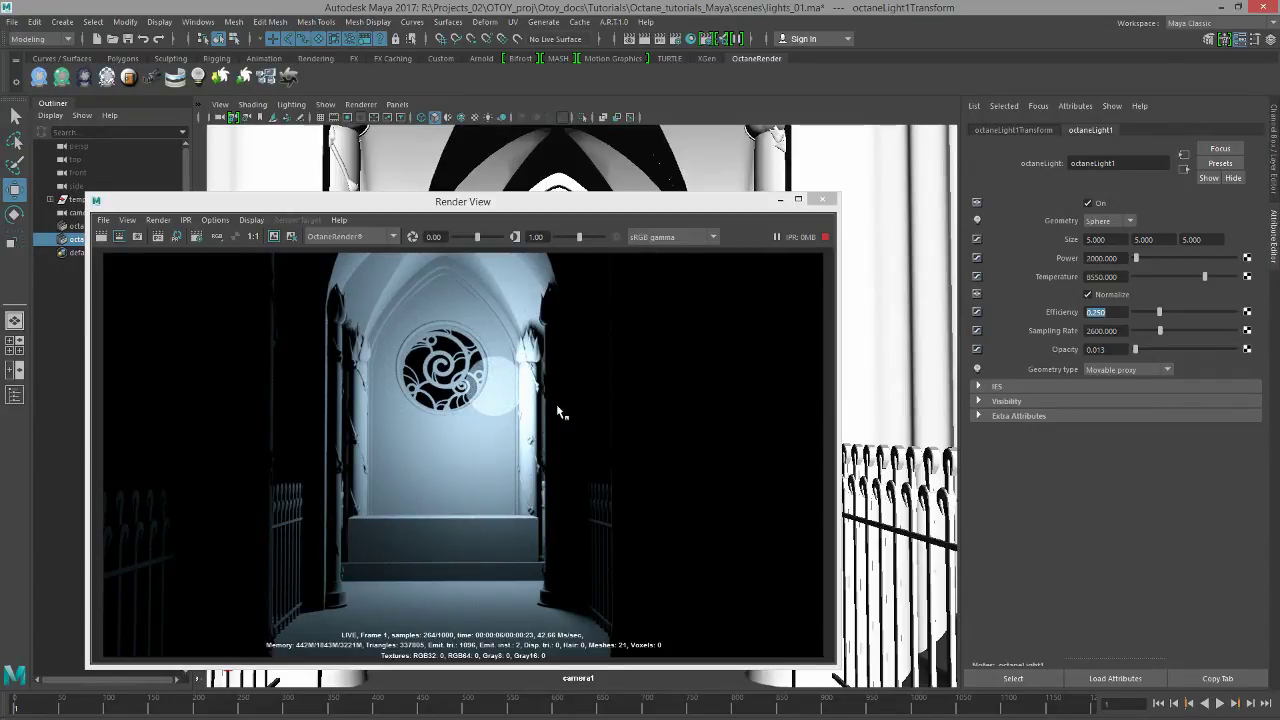
{"action": "key", "text": "Tab"}
{"action": "type", "text": "1"}
{"action": "key", "text": "Return"}
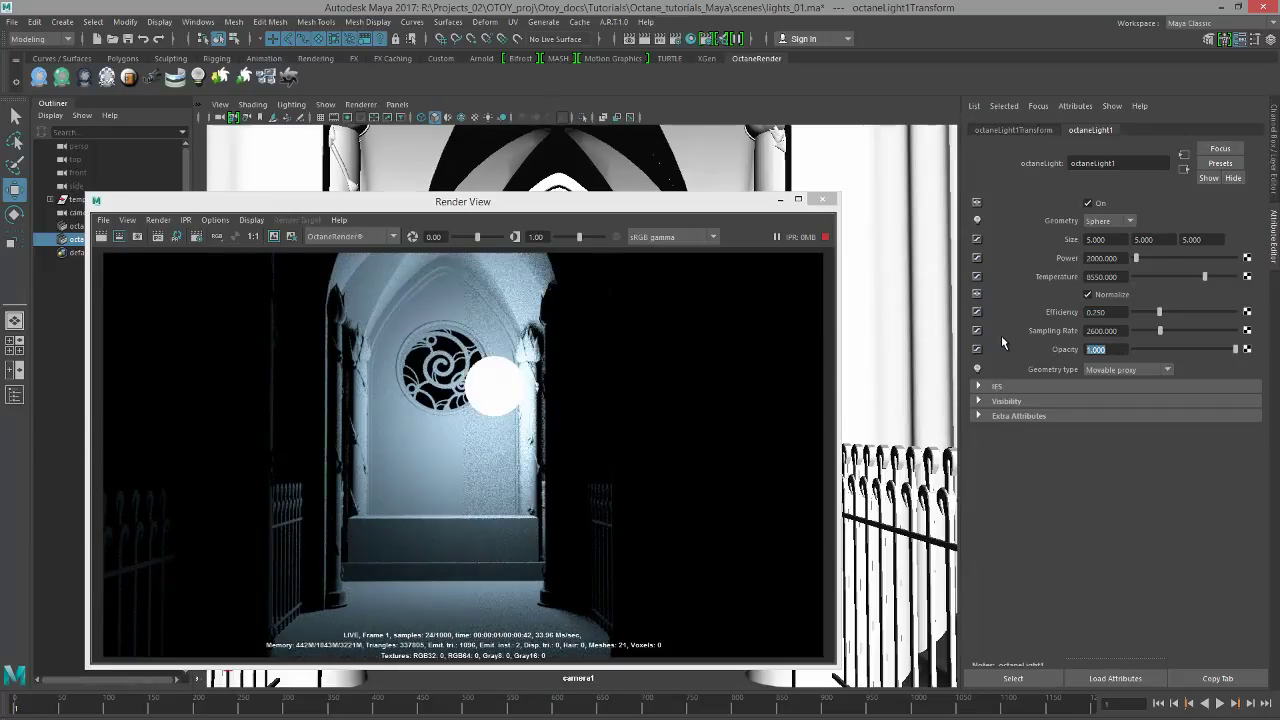
Switch off octaneLight1's Camera and Shadow visibility and move the Render View aside
{"action": "left_click", "coordinate": [979, 401]}
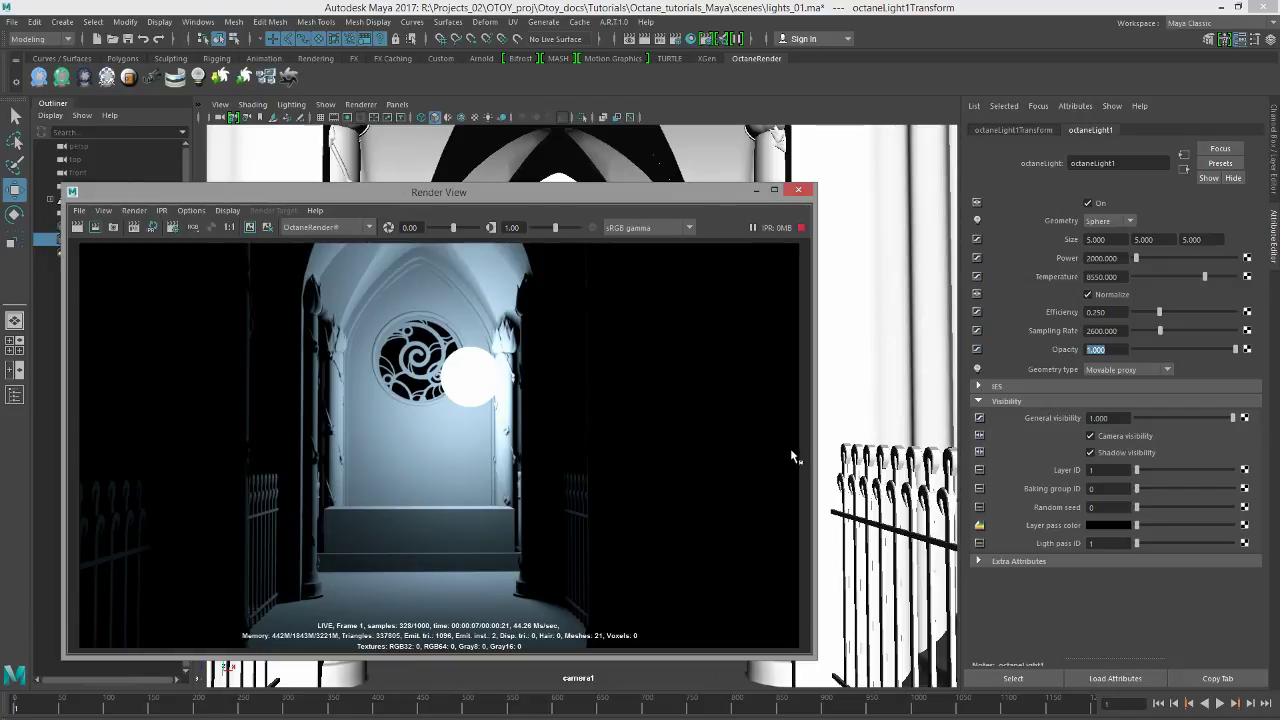
{"action": "left_click", "coordinate": [1090, 436]}
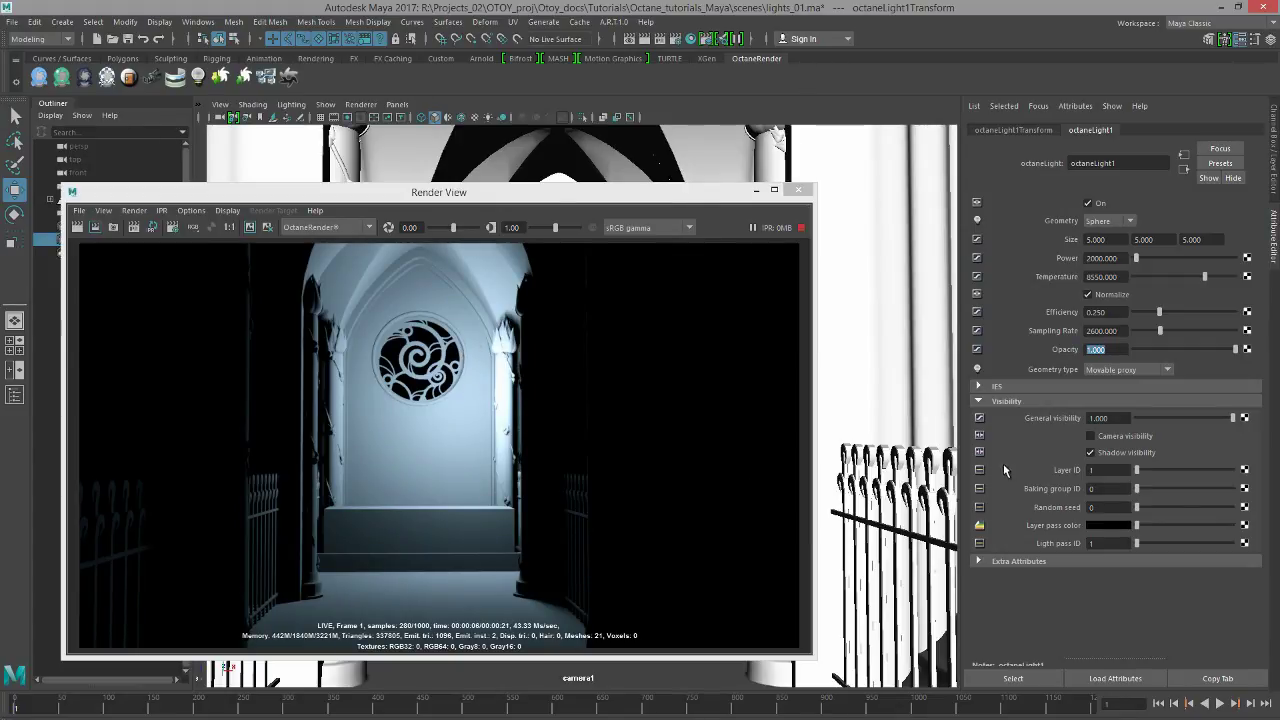
{"action": "left_click", "coordinate": [1092, 453]}
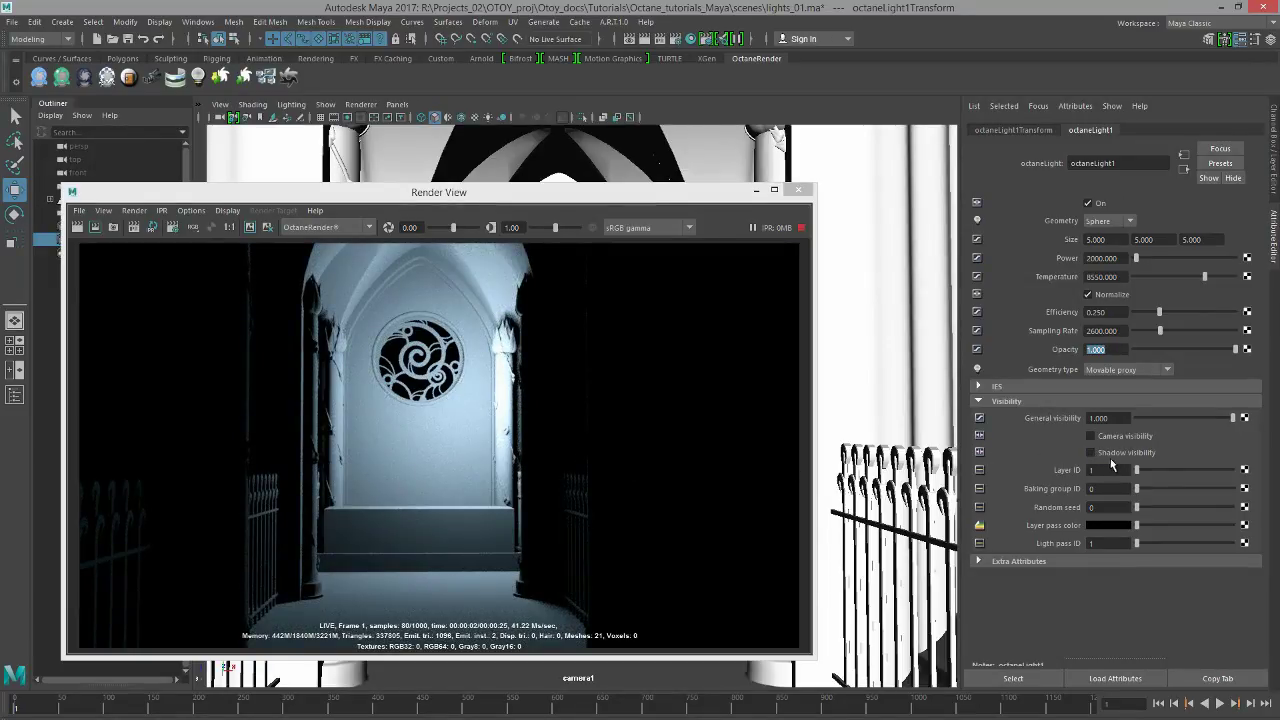
{"action": "left_click", "coordinate": [1090, 436]}
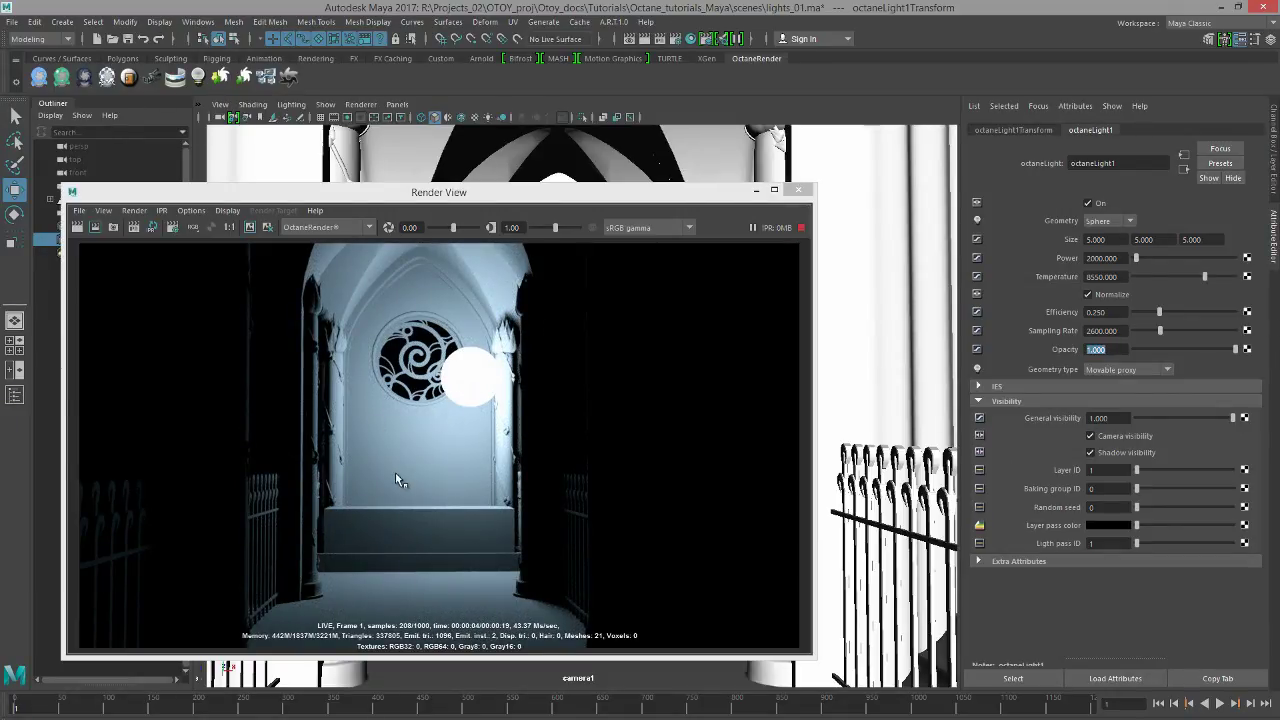
{"action": "left_click", "coordinate": [1090, 453]}
{"action": "left_click", "coordinate": [1104, 440]}
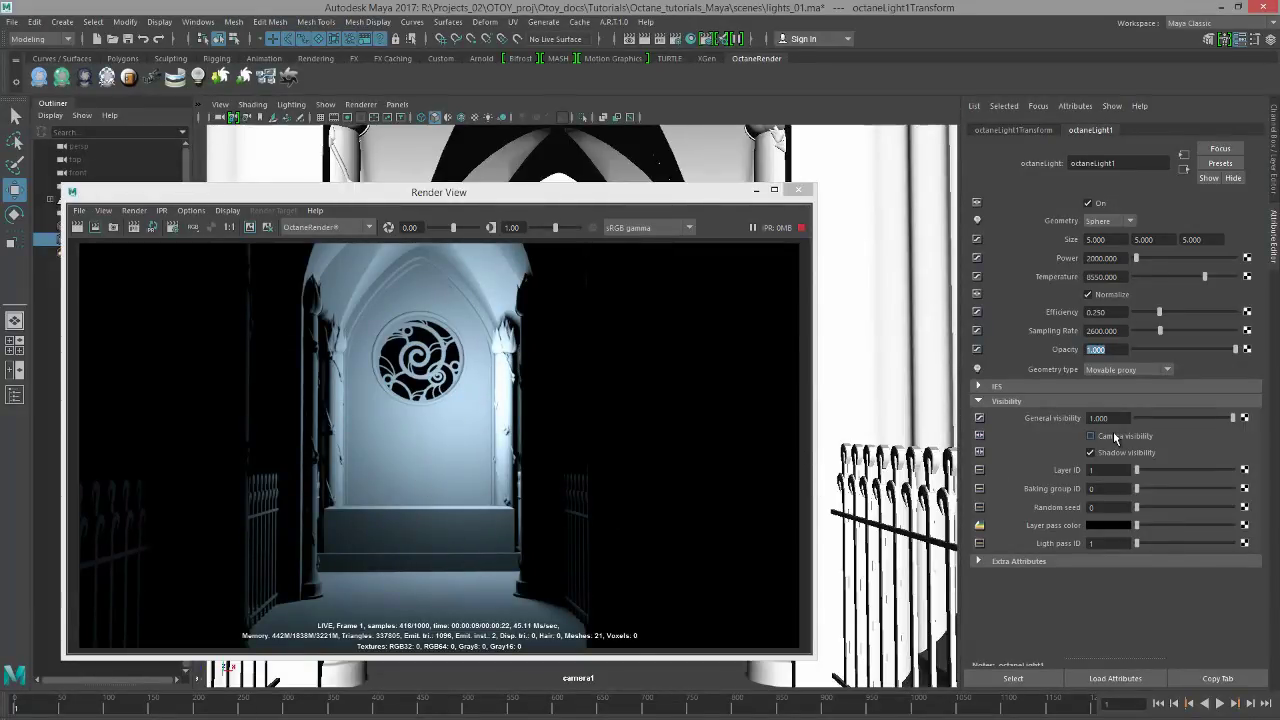
{"action": "left_click", "coordinate": [1108, 456]}
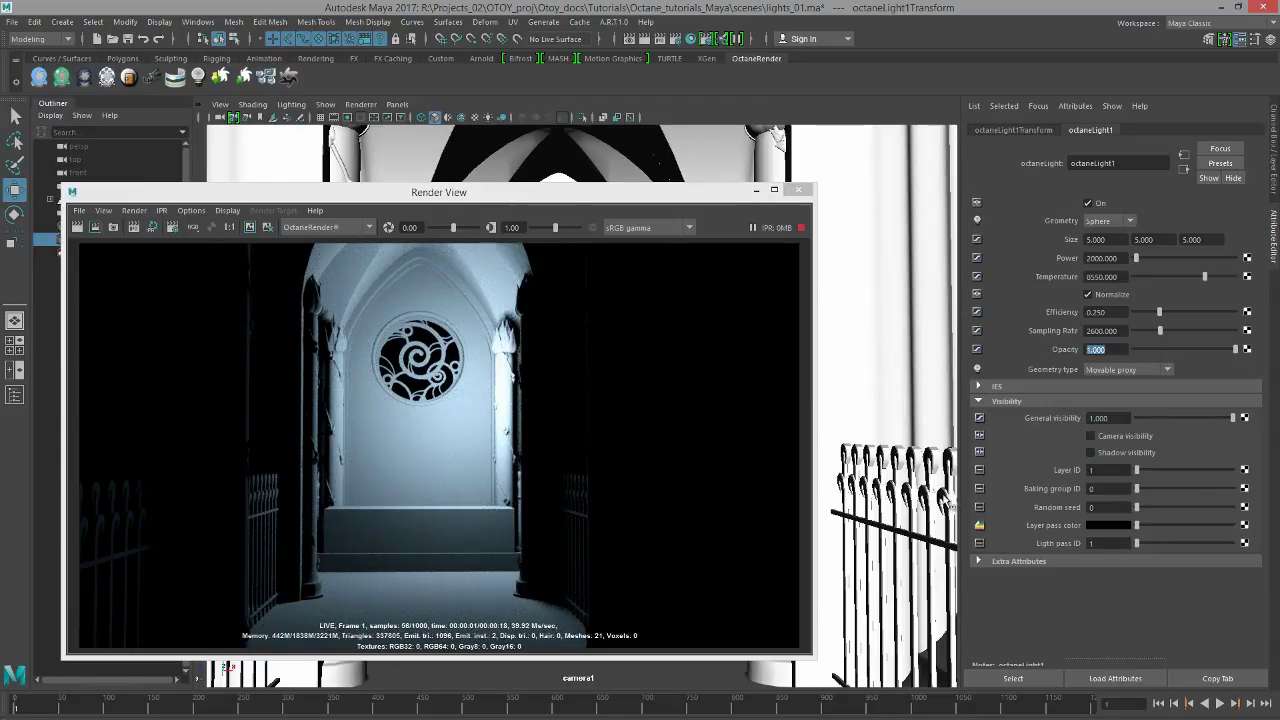
{"action": "left_click_drag", "start_coordinate": [598, 193], "coordinate": [717, 188]}
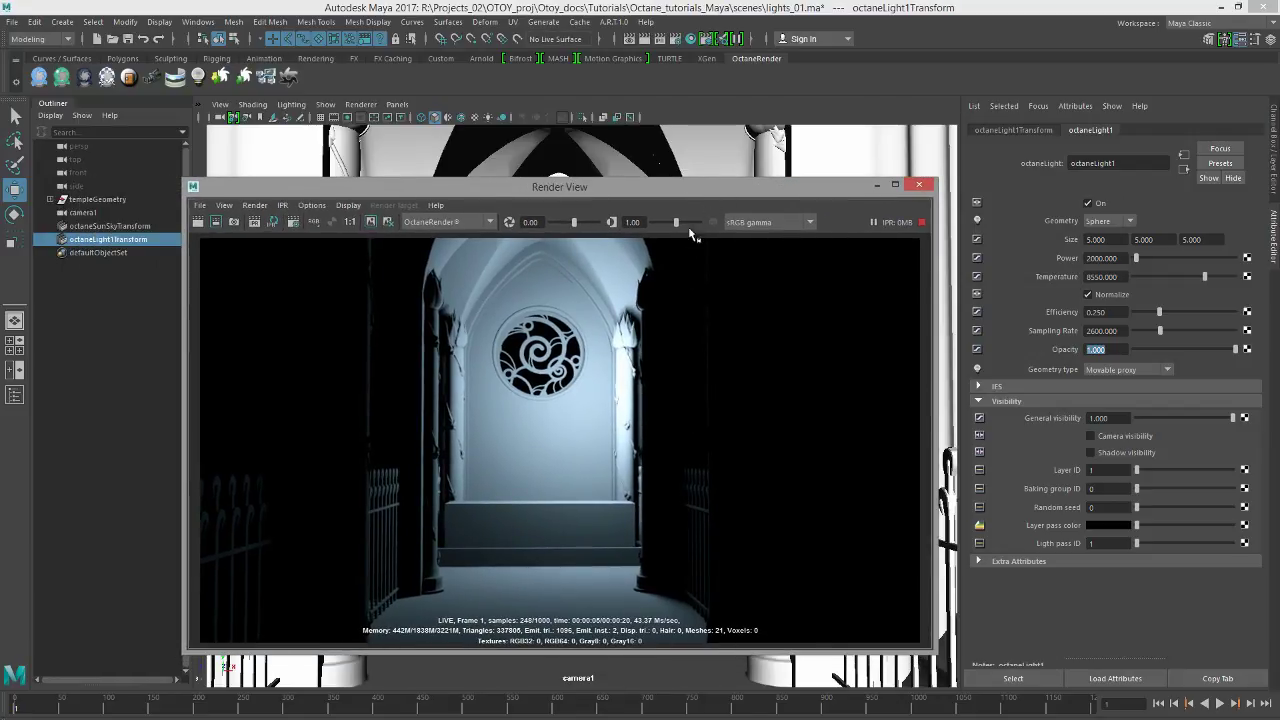